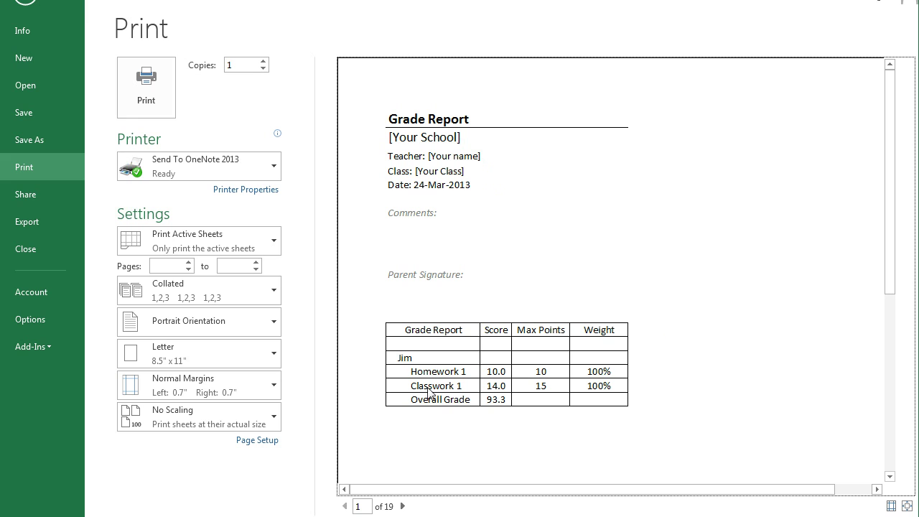
Page through the first few student grade reports in the print preview, and return to the worksheet.
left_click(403, 507)
left_click(403, 507)
left_click(403, 505)
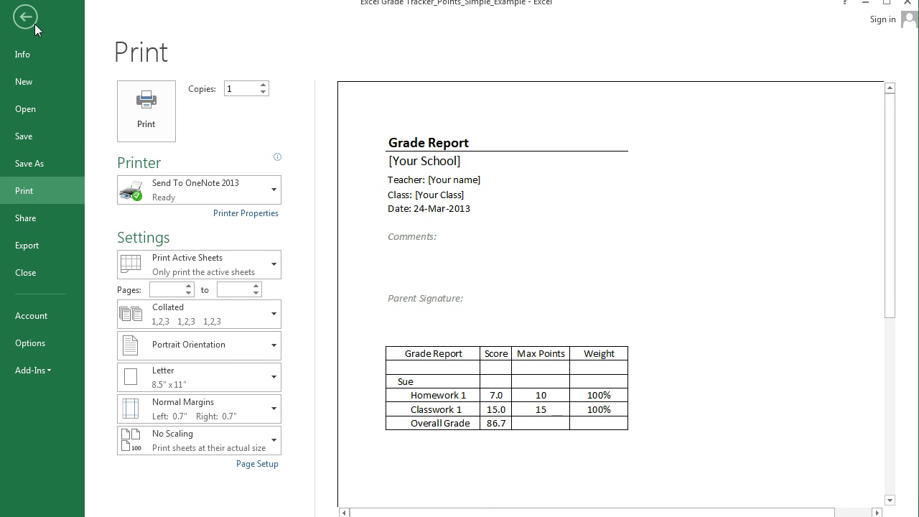
left_click(29, 20)
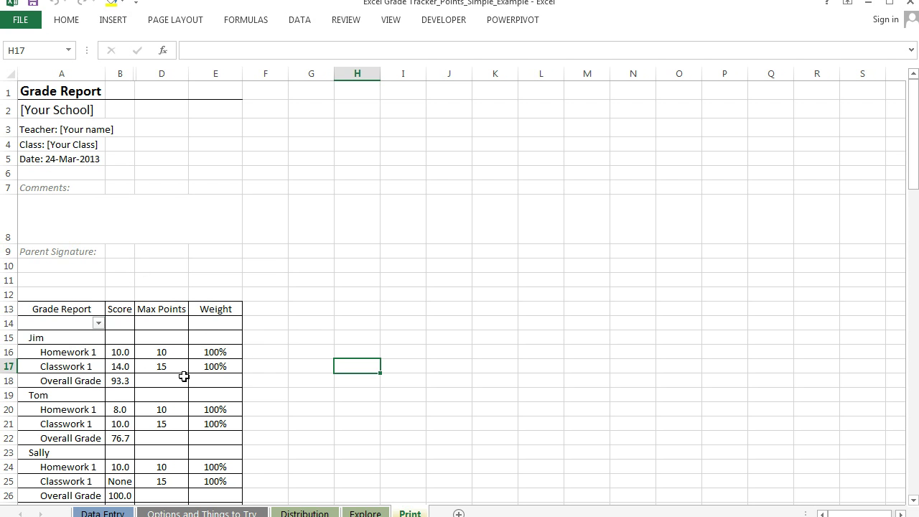
Create a PivotTable on a new worksheet from the Trackerdata table on the Data Entry sheet.
left_click(107, 513)
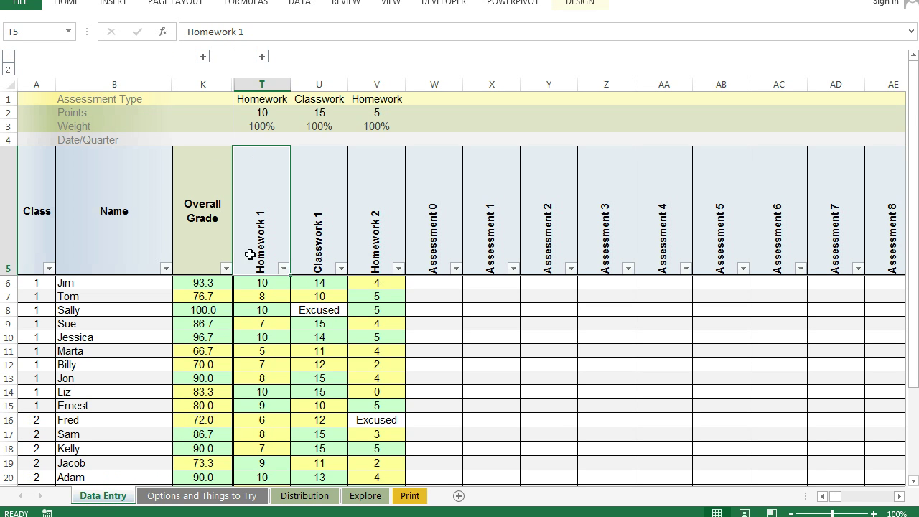
left_click(94, 252)
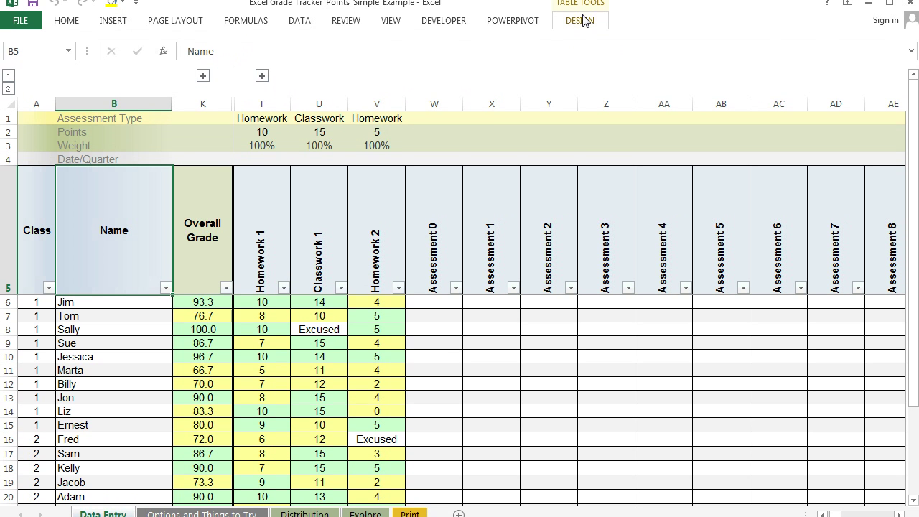
left_click(580, 3)
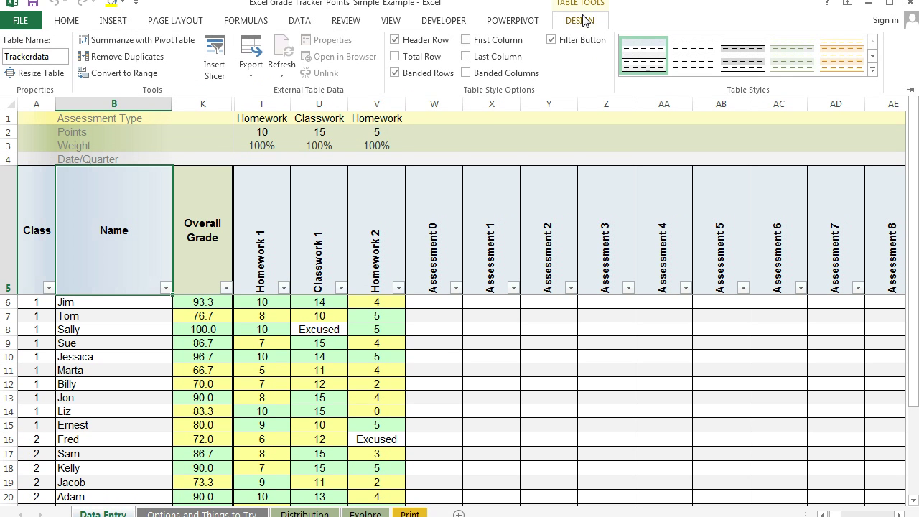
left_click(161, 40)
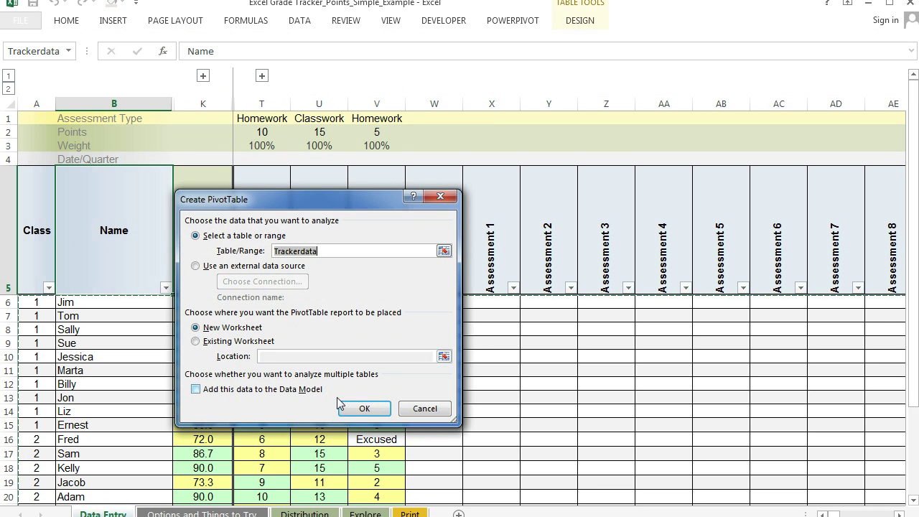
left_click(364, 408)
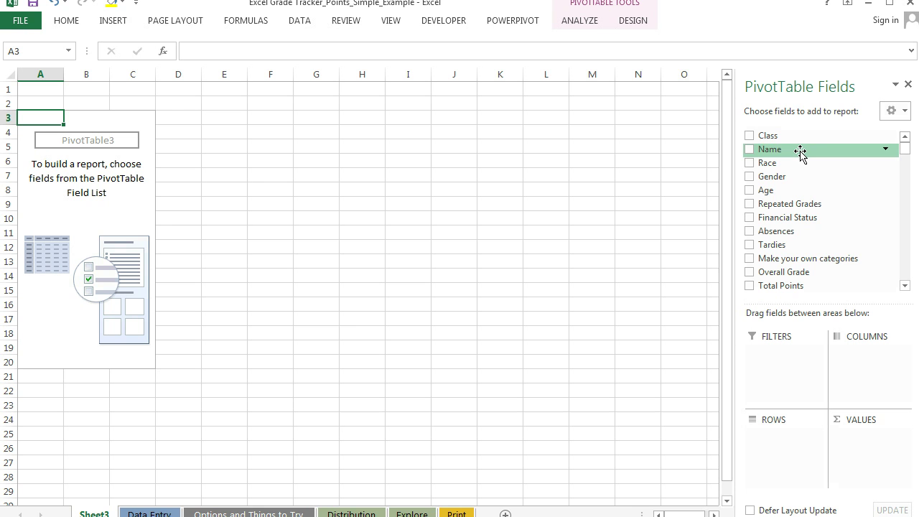
Lay out the PivotTable with Name as rows, Homework 1, Classwork 1 and Overall Grade as values, and Values moved under Name in rows.
left_click_drag(801, 153, 783, 443)
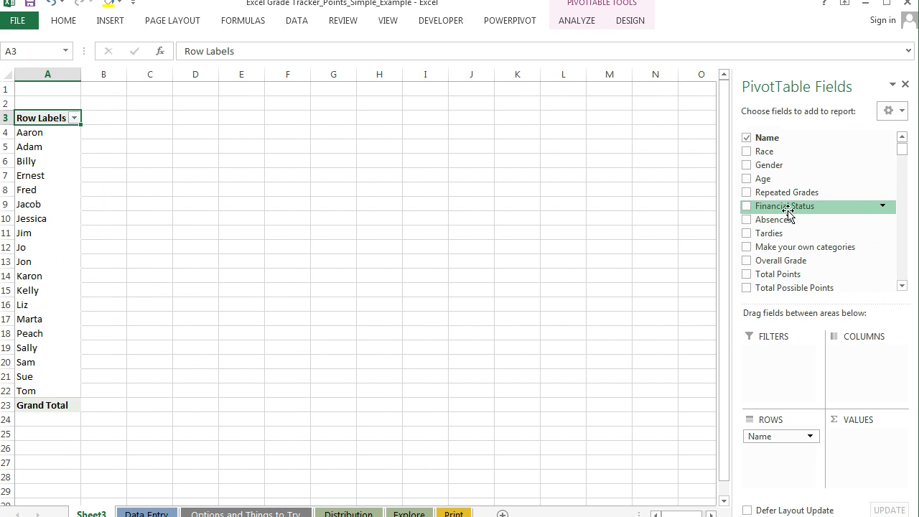
left_click_drag(795, 262, 840, 436)
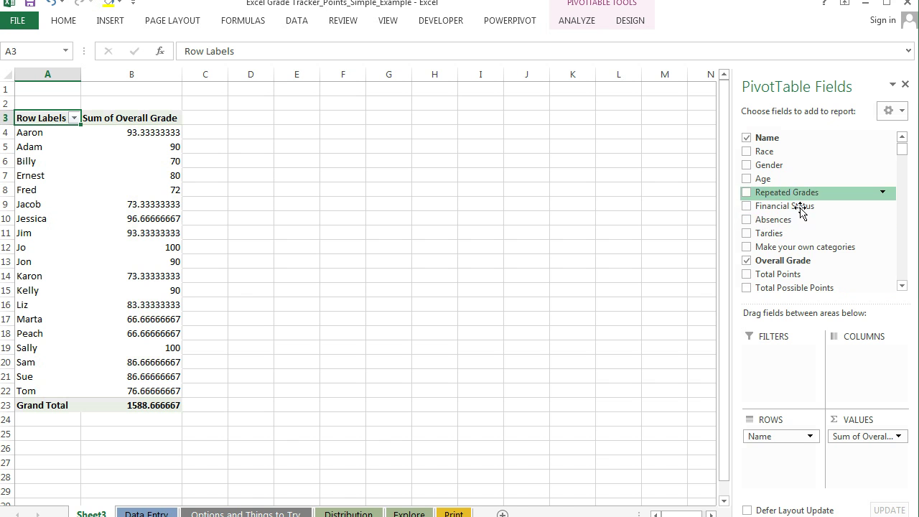
left_click(903, 286)
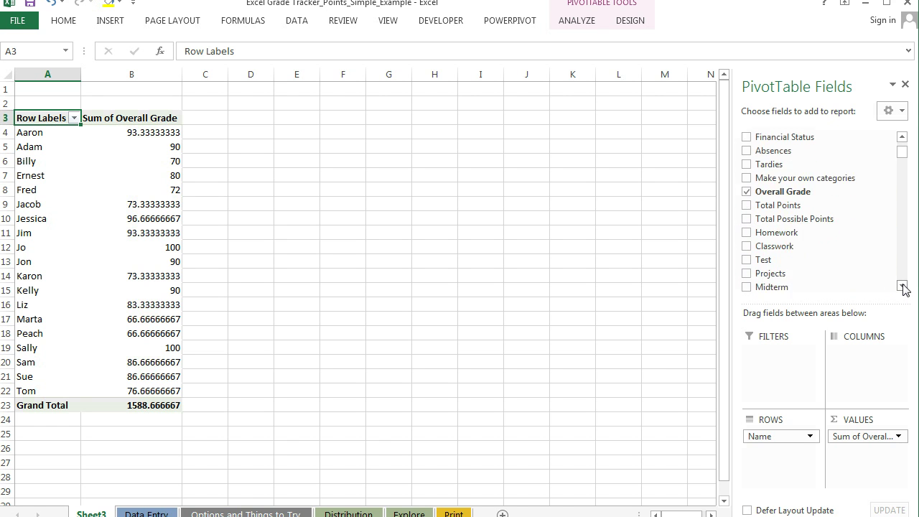
left_click_drag(834, 257, 869, 435)
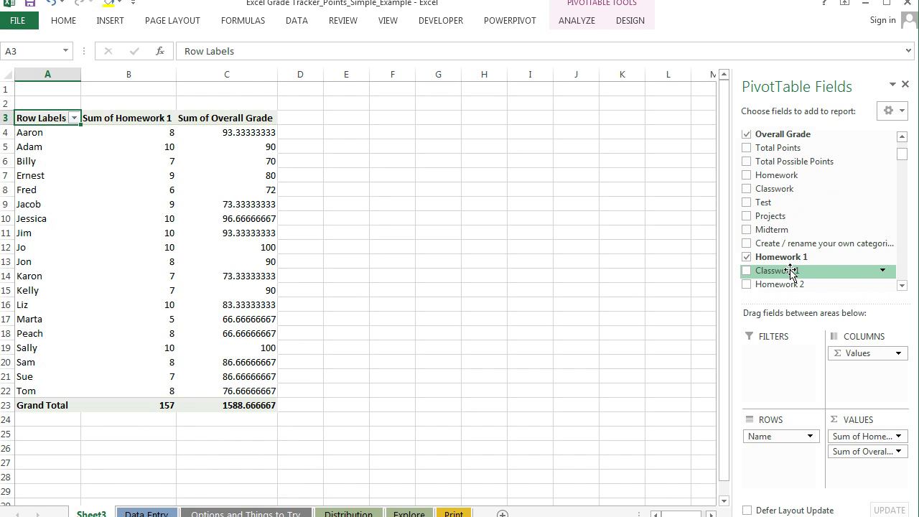
left_click_drag(783, 270, 855, 441)
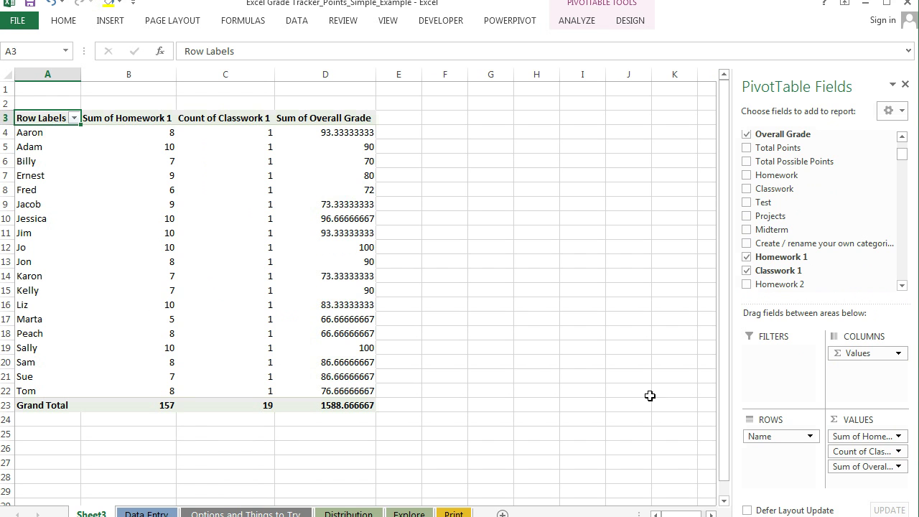
left_click_drag(881, 360, 784, 453)
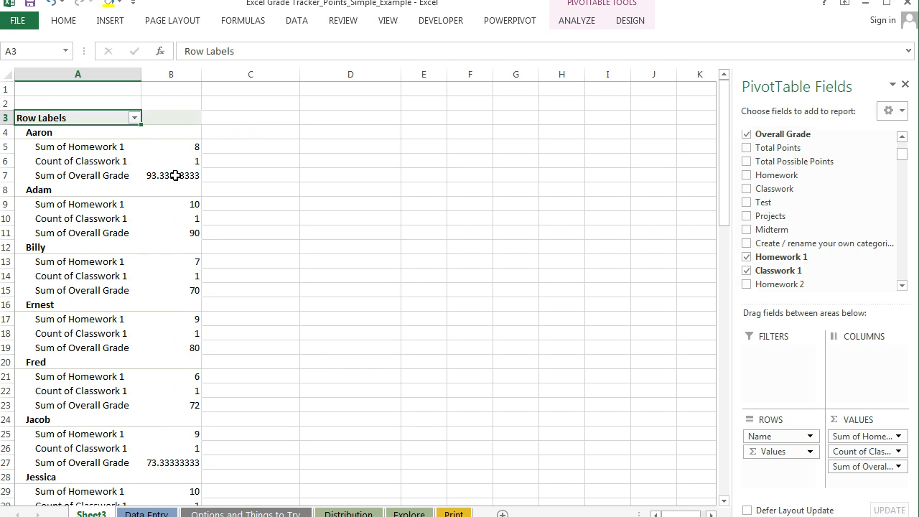
Apply the Number format to column B, which holds the PivotTable values.
left_click(171, 74)
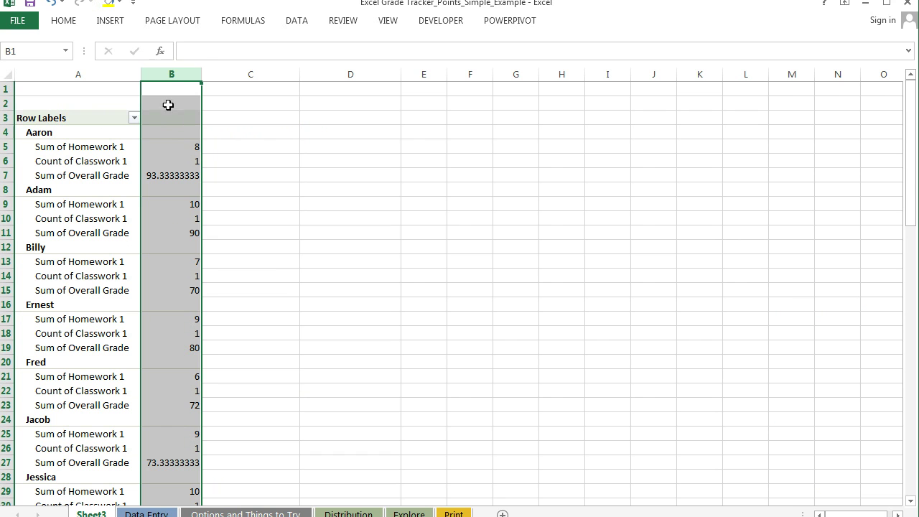
left_click(67, 24)
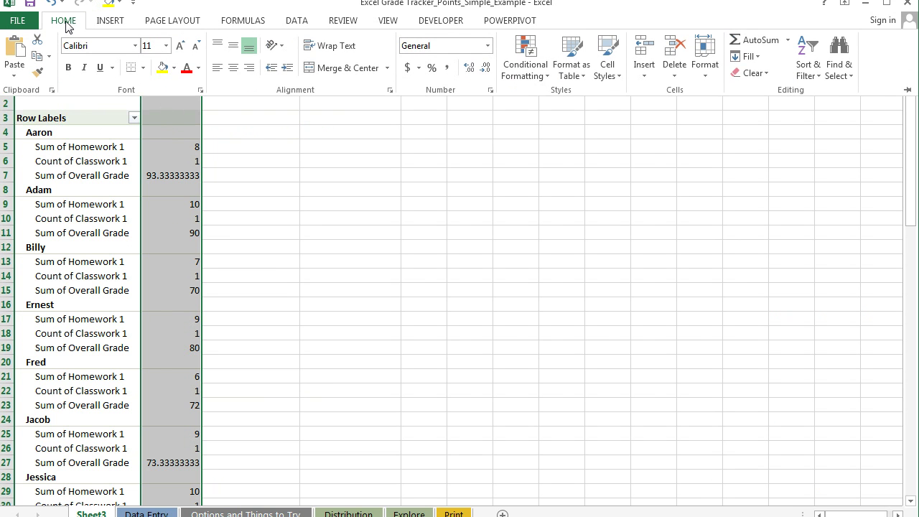
left_click(489, 46)
left_click(468, 104)
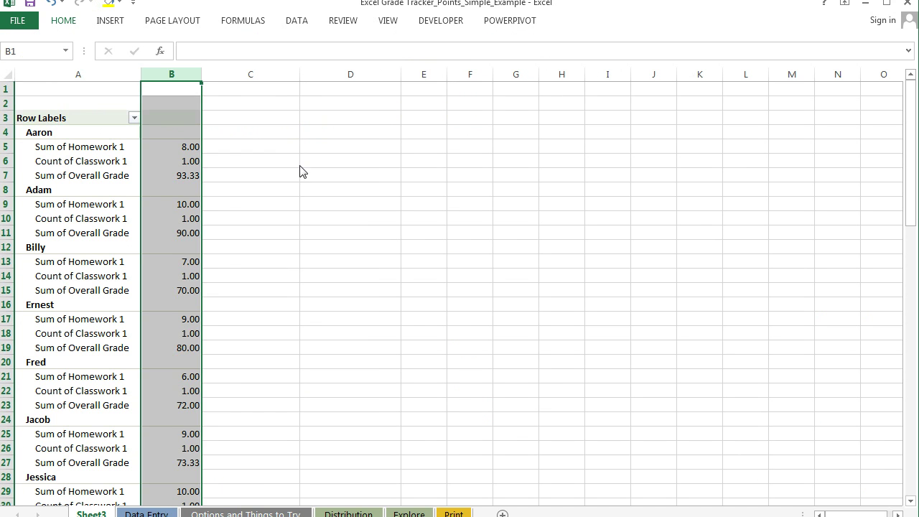
left_click(250, 143)
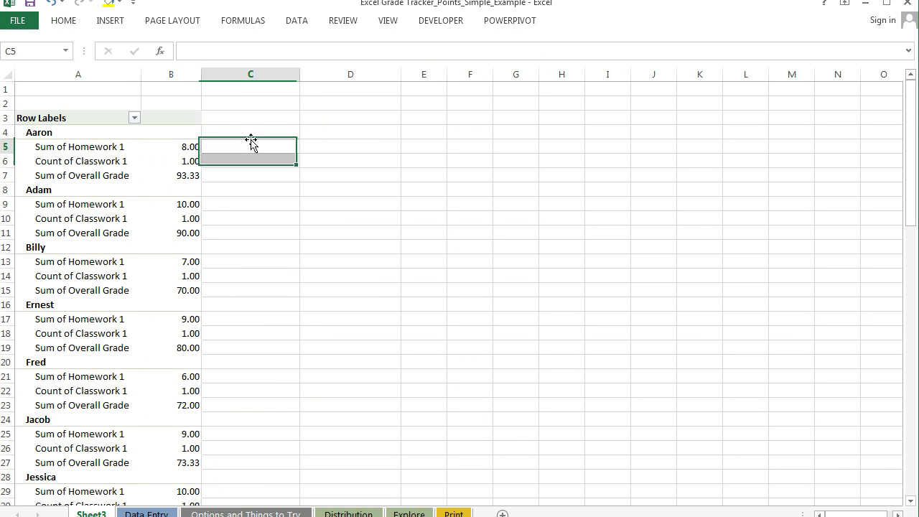
Set the PivotTable's Name field to insert a page break after each item when printing.
left_click(69, 133)
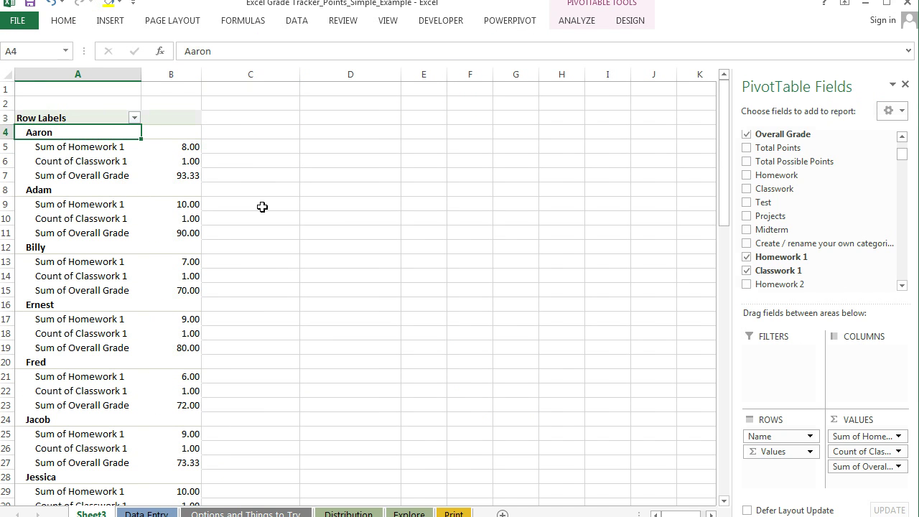
left_click(810, 437)
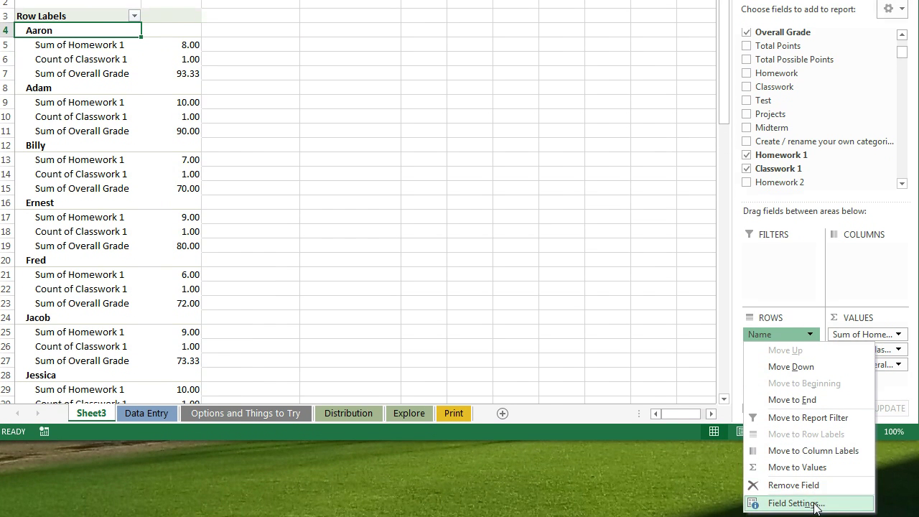
left_click(793, 503)
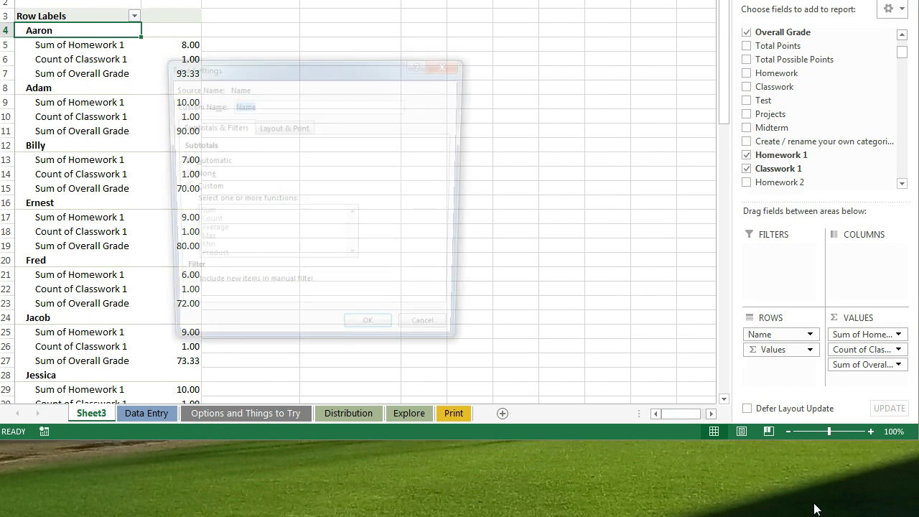
left_click(276, 129)
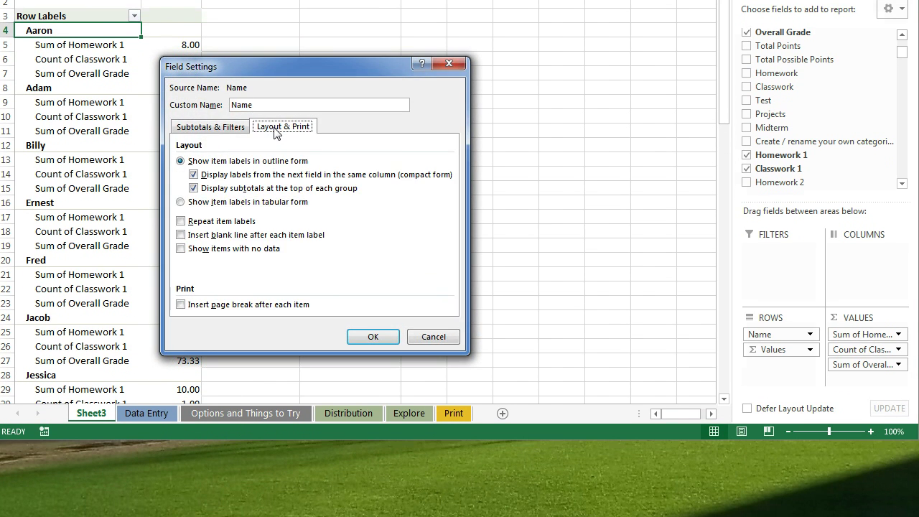
left_click(181, 306)
left_click(363, 336)
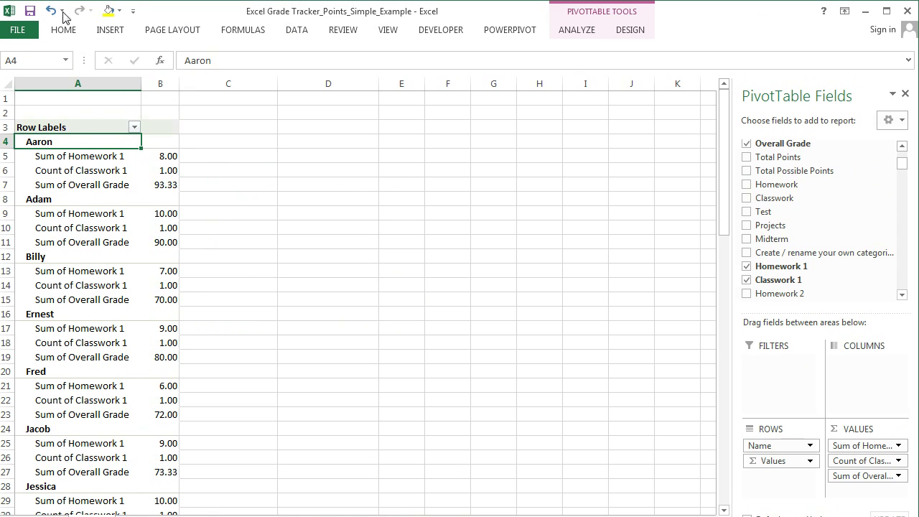
Check the print preview page by page for one student per page, and return to the PivotTable.
left_click(17, 29)
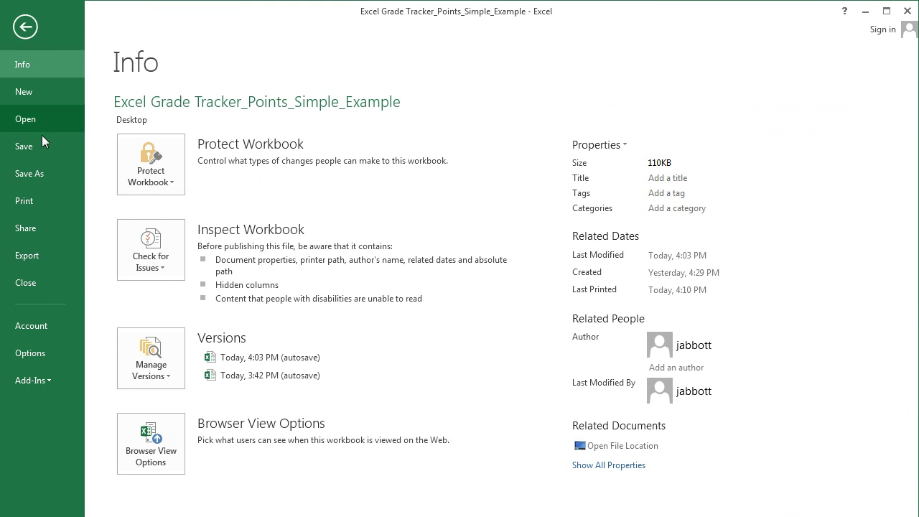
left_click(44, 205)
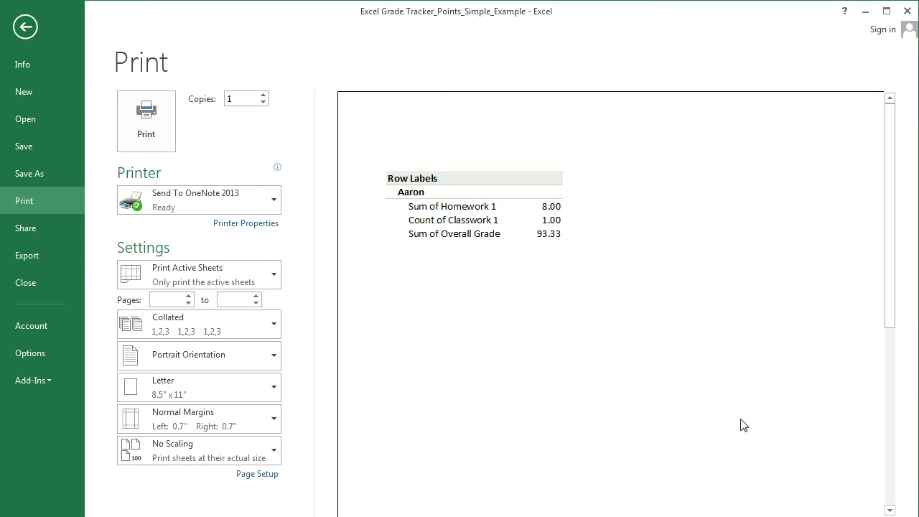
left_click(889, 496)
left_click(890, 496)
left_click(890, 496)
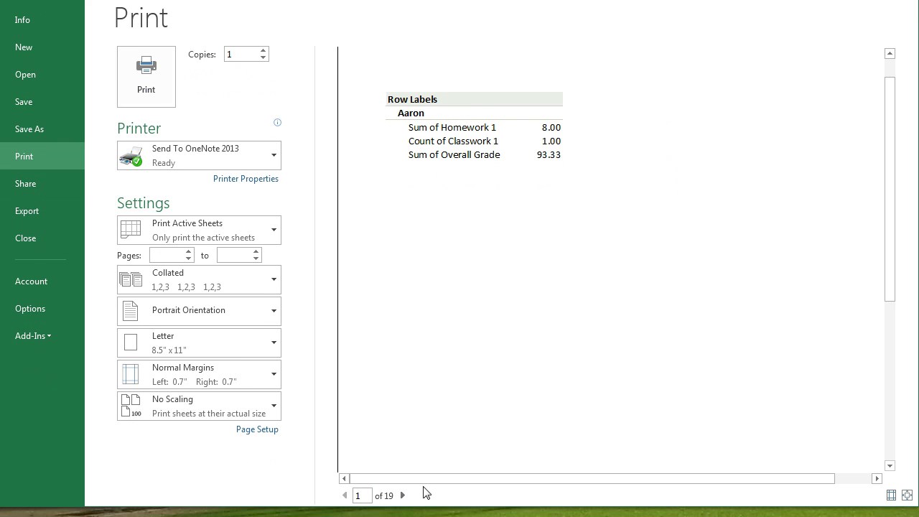
left_click(403, 496)
left_click(403, 495)
left_click(403, 495)
left_click(403, 496)
left_click(403, 496)
left_click(403, 496)
left_click(403, 496)
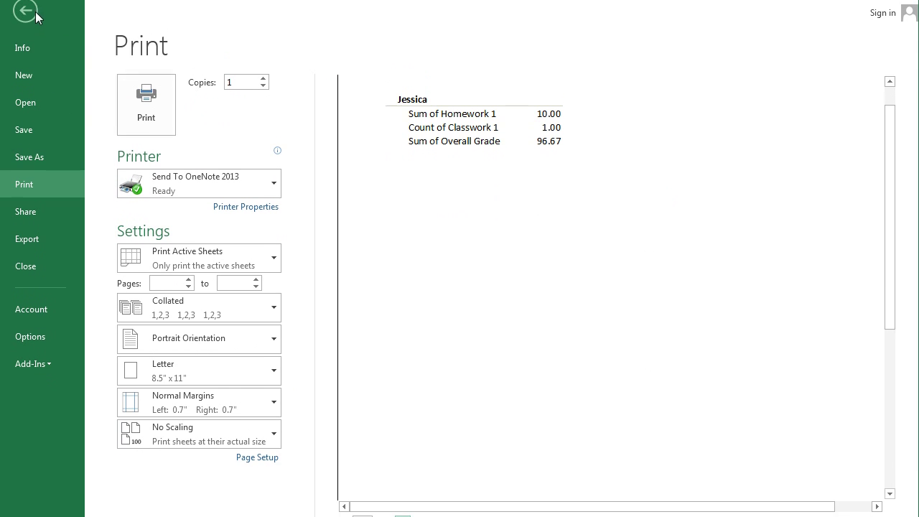
left_click(29, 15)
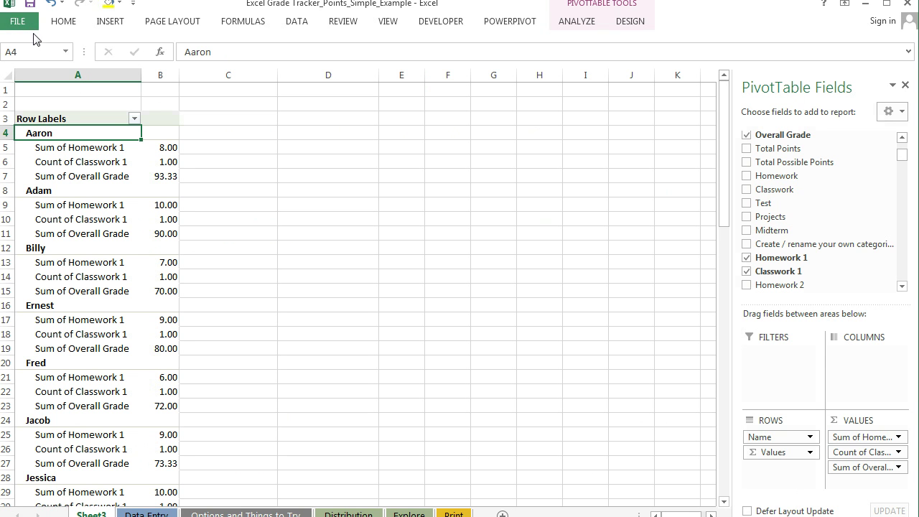
Rename the "Sum of Homework 1" label in the PivotTable to "Homework 1" with a leading space.
left_click(102, 151)
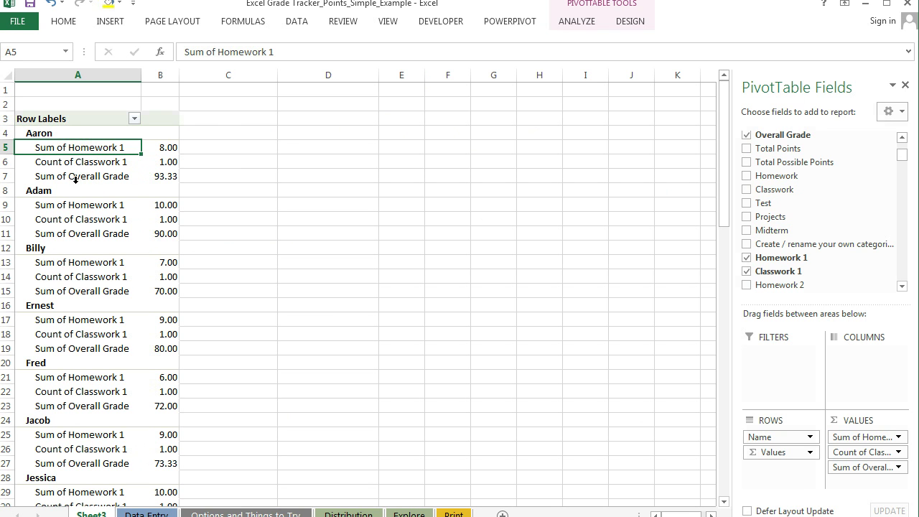
left_click(218, 53)
left_click_drag(217, 52, 174, 50)
key("BackSpace")
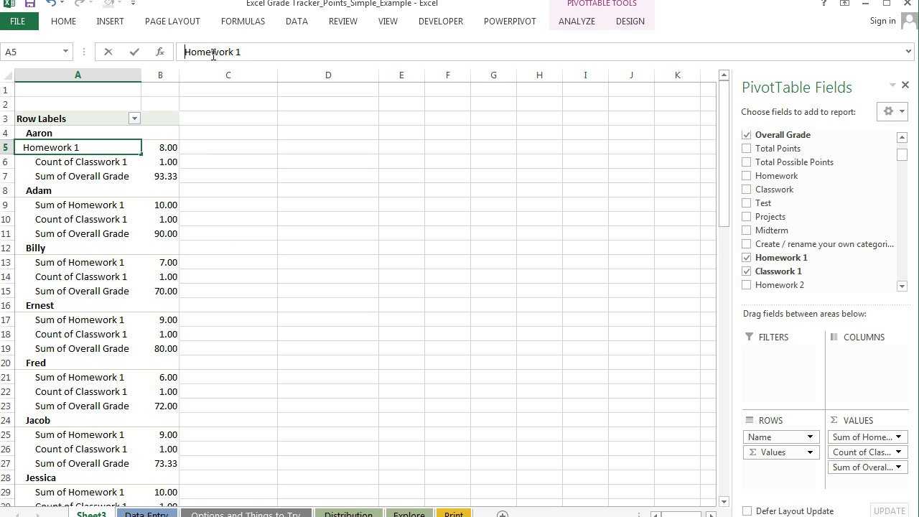
key("Return")
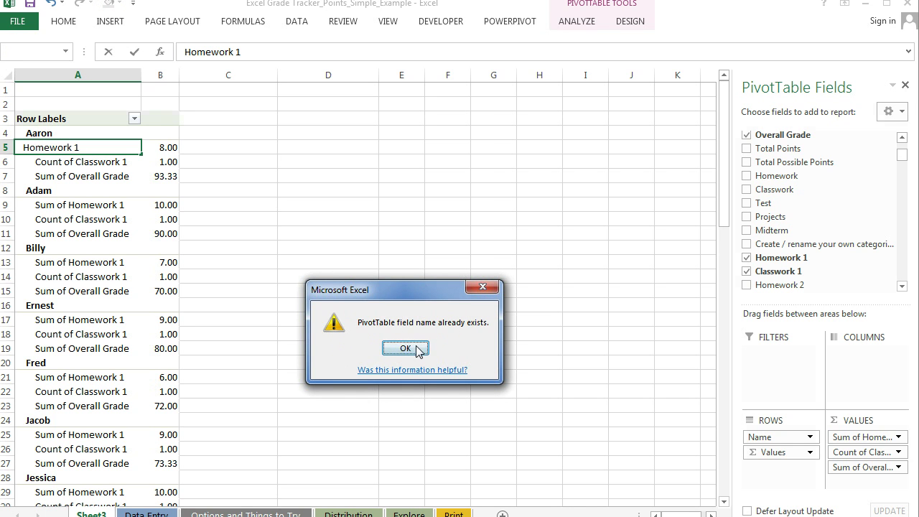
left_click(405, 349)
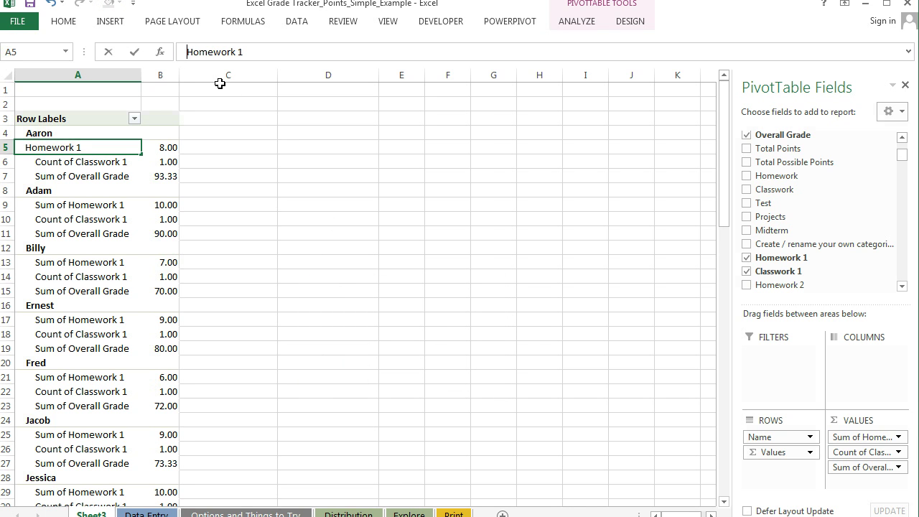
key("Return")
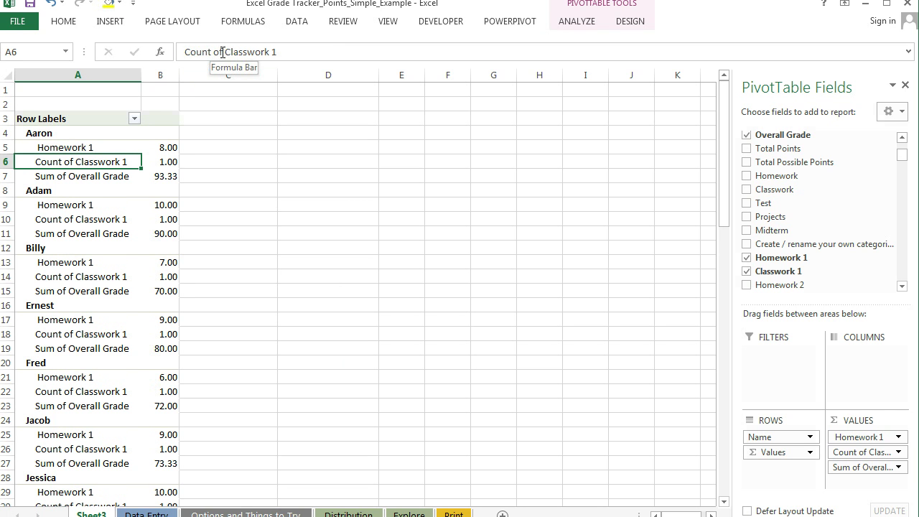
Rename the "Count of Classwork 1" and "Sum of Overall Grade" labels to "Classwork 1" and "Overall Grade", each with a leading space.
left_click_drag(221, 52, 170, 51)
key("BackSpace")
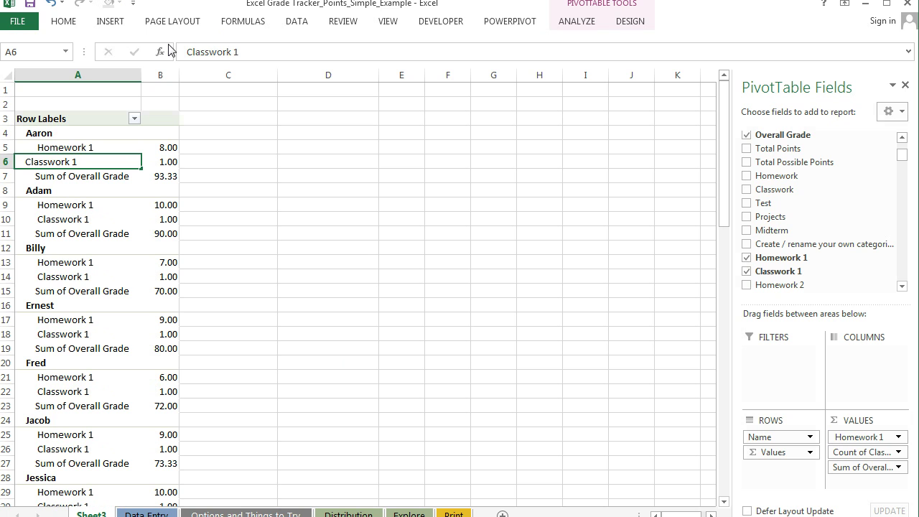
key("Return")
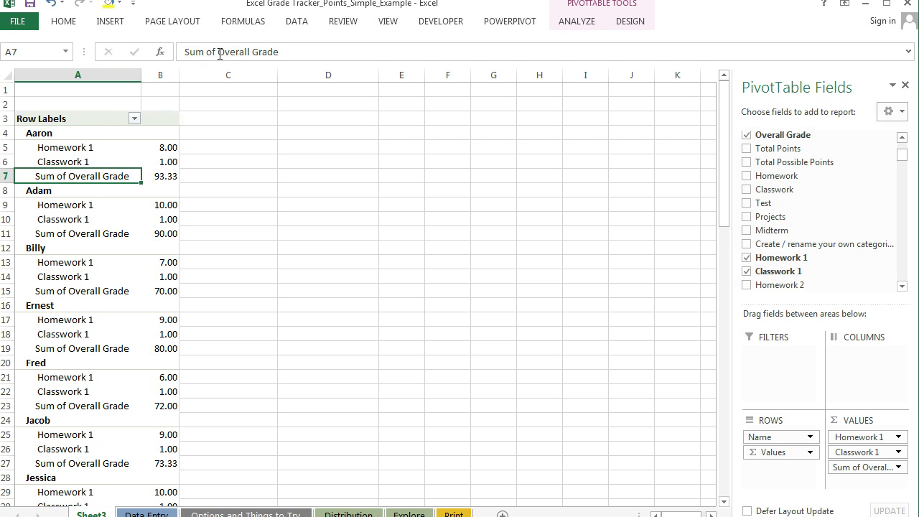
left_click_drag(220, 51, 175, 51)
key("BackSpace")
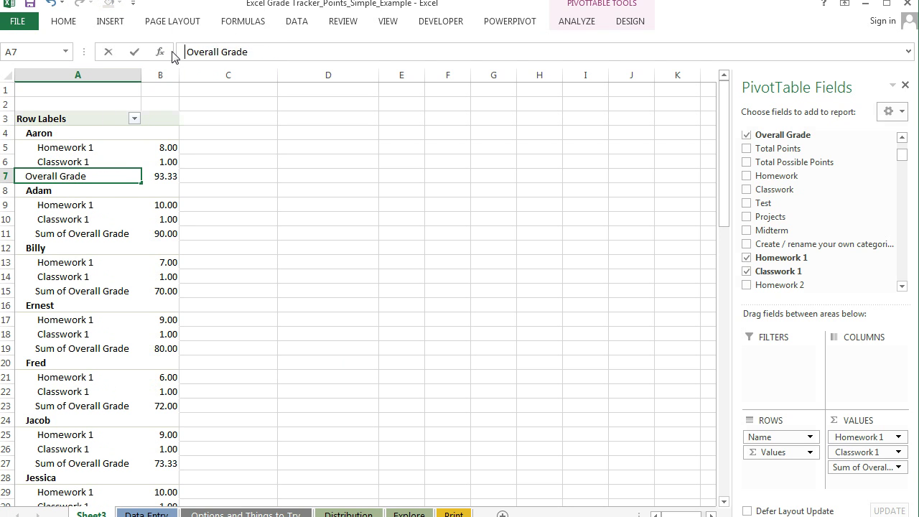
key("Return")
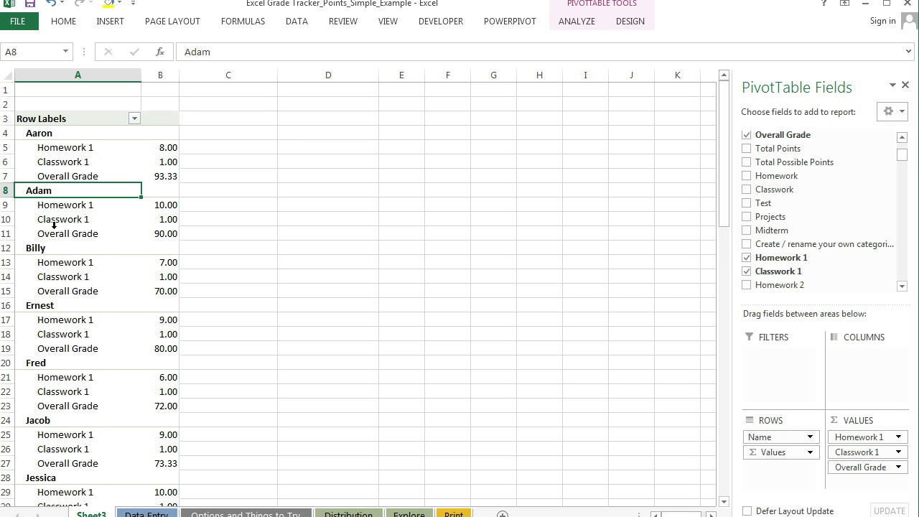
Insert eight blank rows above the PivotTable, at rows 3 to 10.
left_click_drag(15, 118, 12, 224)
right_click(12, 147)
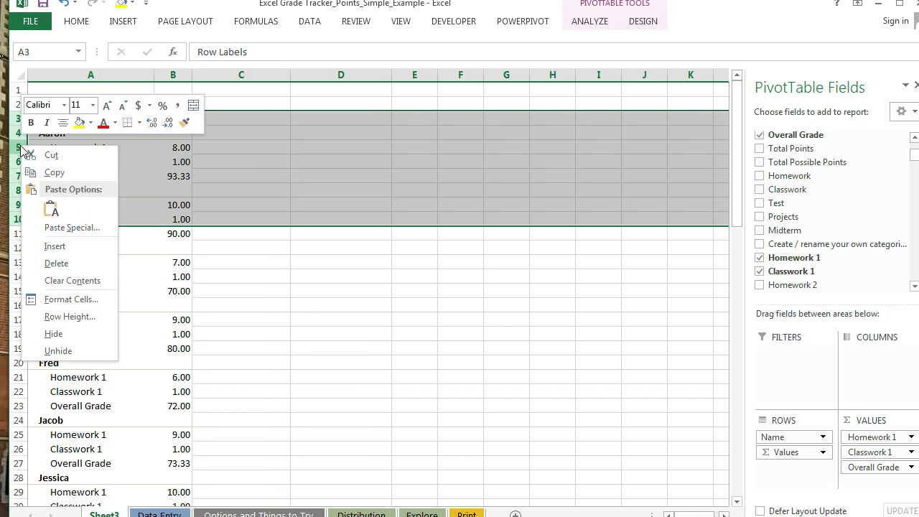
left_click(50, 246)
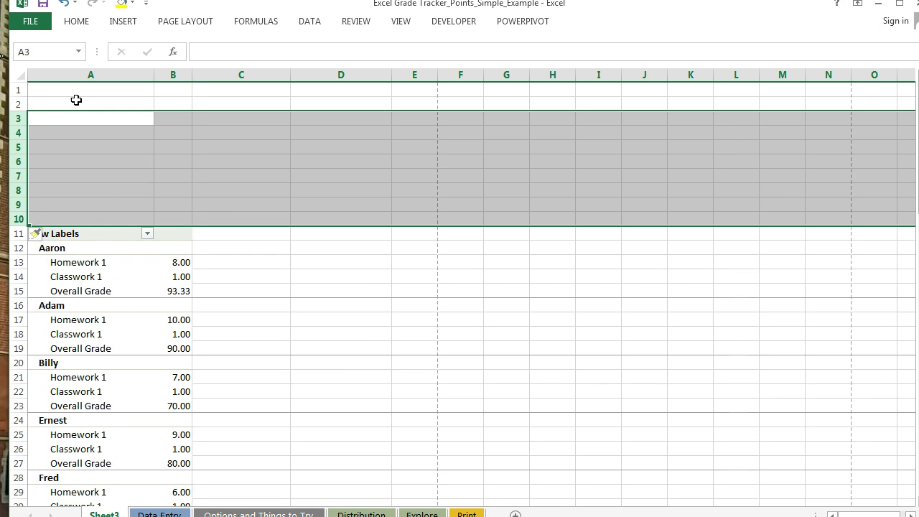
Enter the heading text "Class" in cell A1 and "Who you are" in cell A2.
left_click(76, 91)
type("Class")
key("Return")
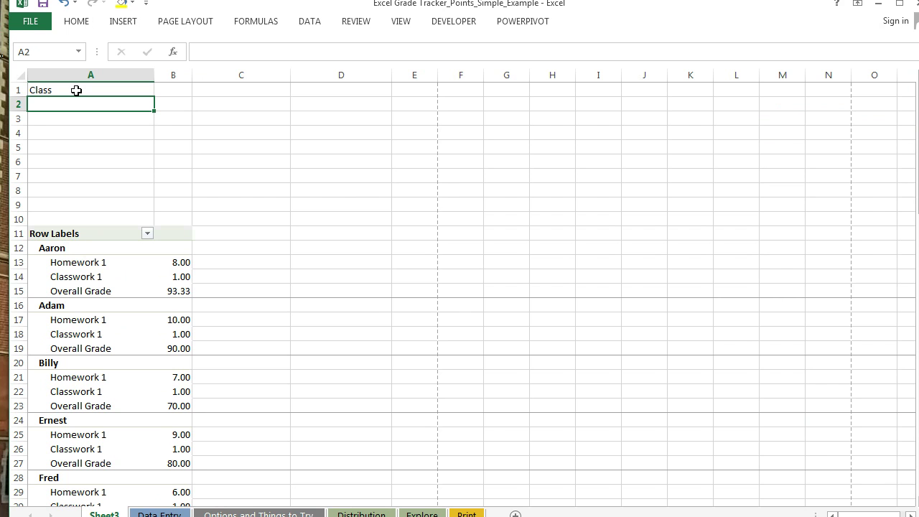
type("Who you are")
key("Return")
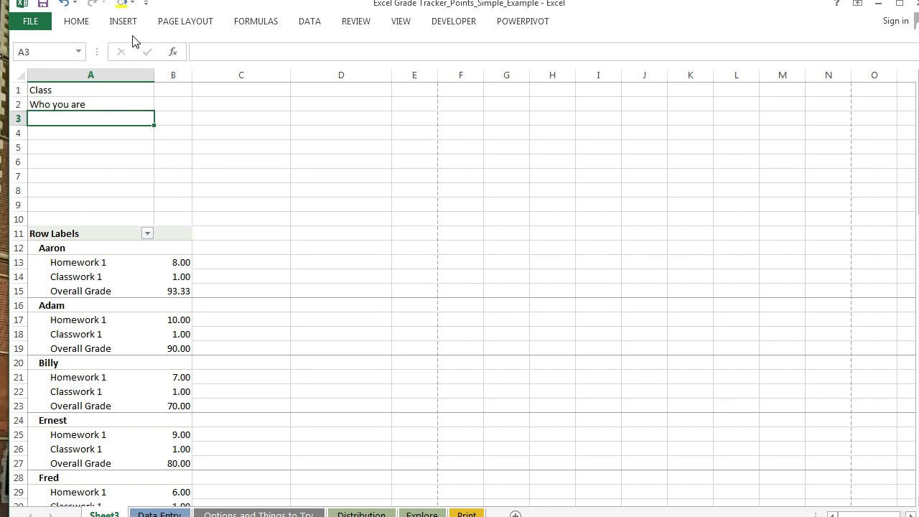
Set rows 1 to 11 as print titles that repeat at the top of every printed page.
left_click(196, 22)
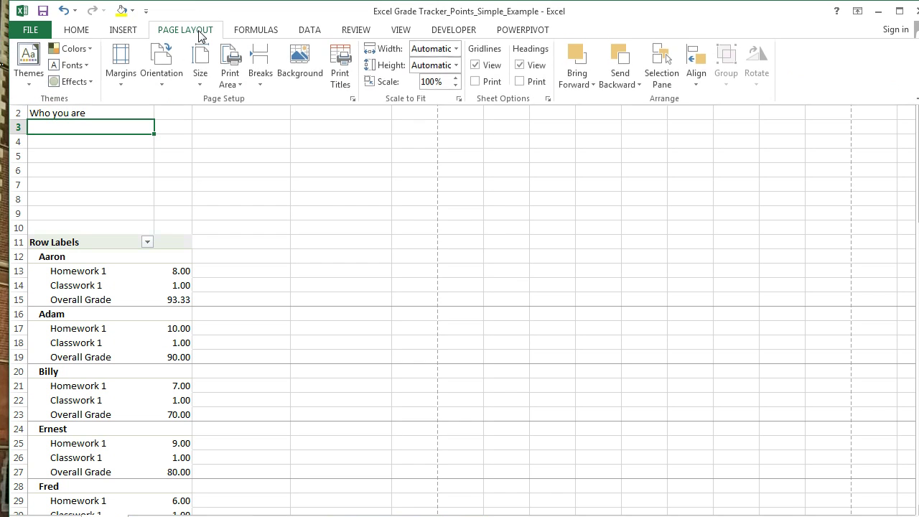
left_click(341, 81)
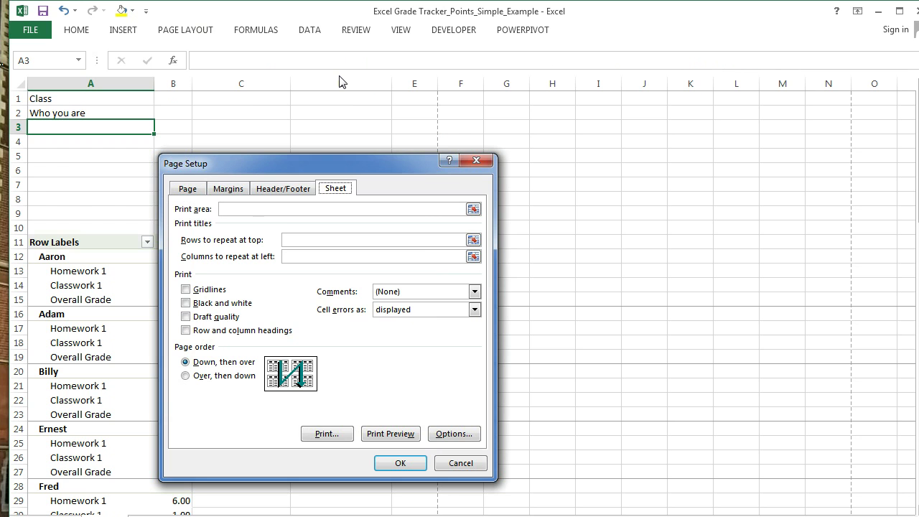
left_click(316, 244)
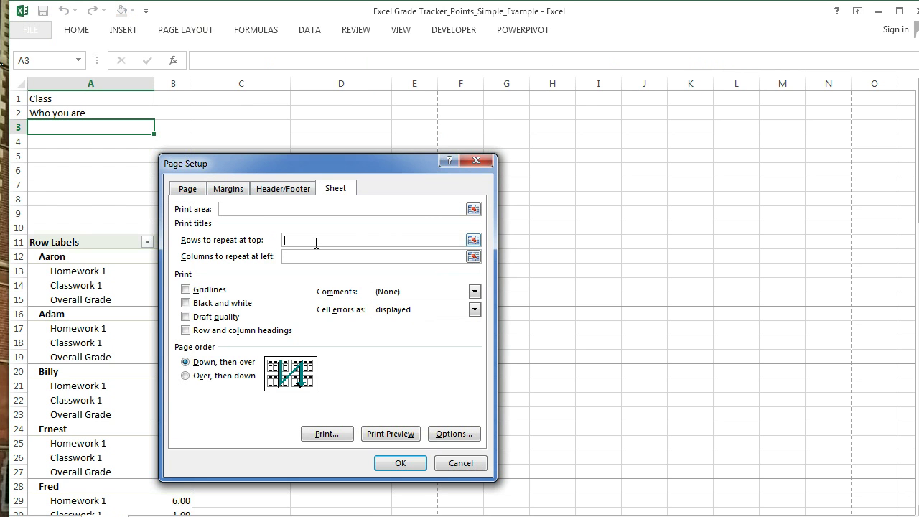
left_click(473, 242)
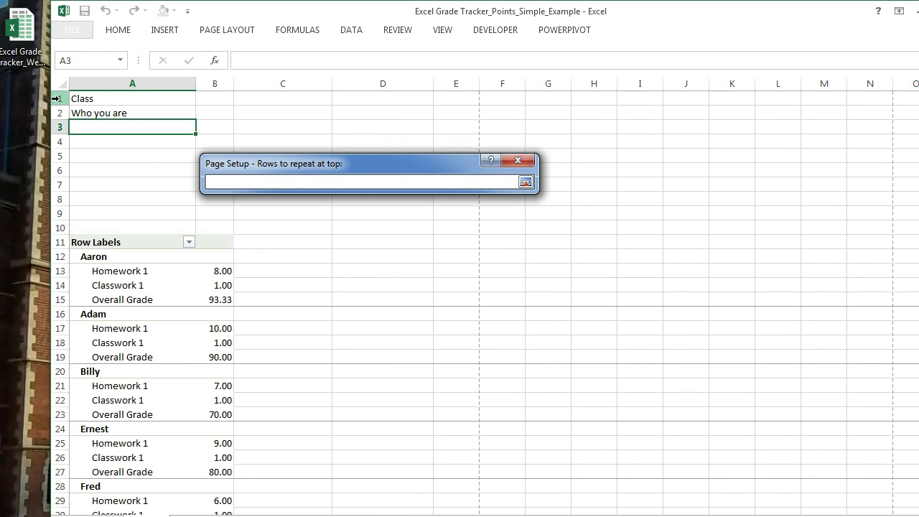
left_click_drag(58, 100, 63, 243)
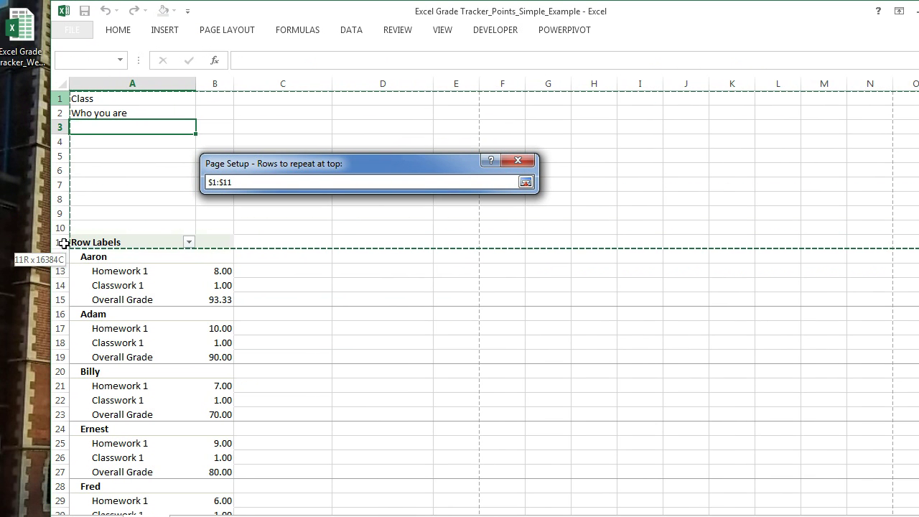
left_click(527, 183)
left_click(440, 463)
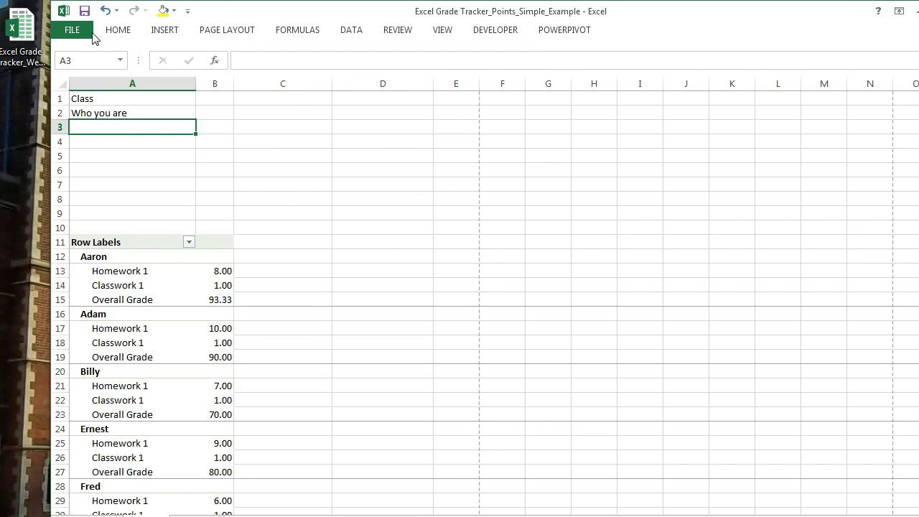
Maximize the window, check the print preview page by page for the repeated heading rows, and return to the sheet.
key("super+Up")
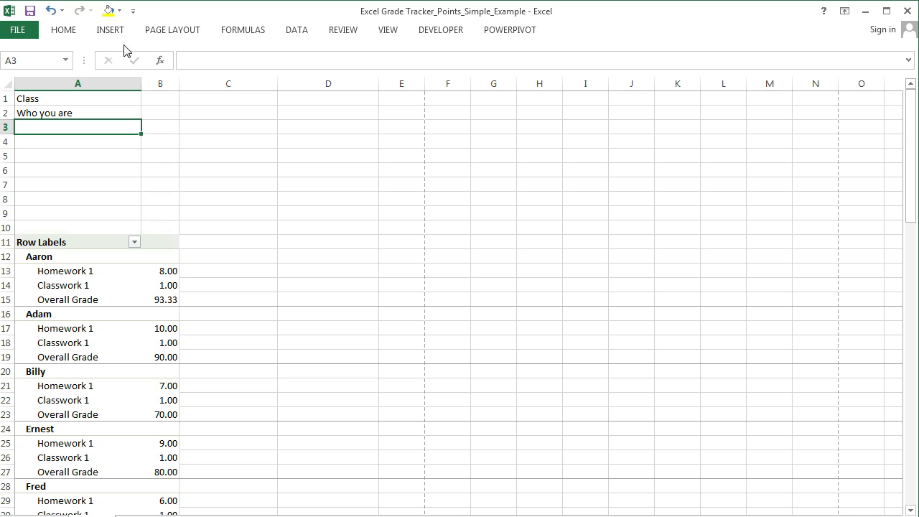
left_click(18, 30)
left_click(34, 203)
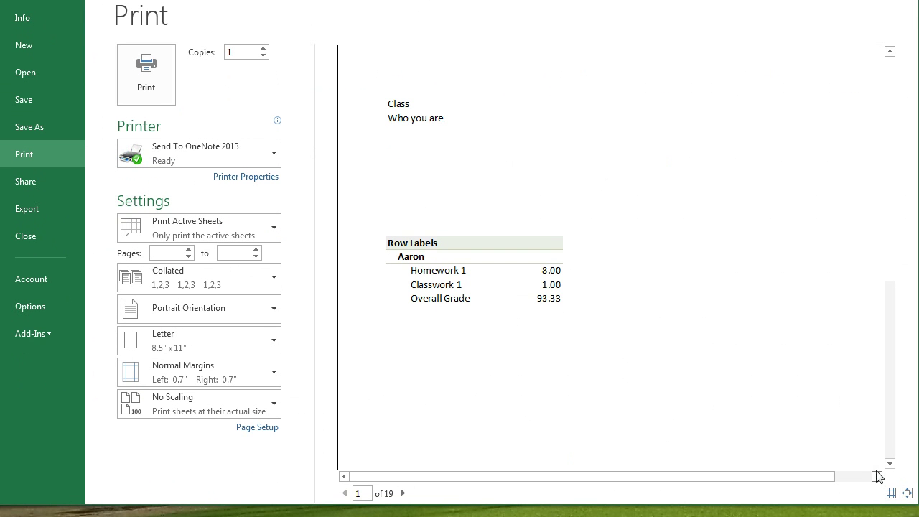
left_click(402, 493)
left_click(403, 493)
left_click(403, 493)
left_click(403, 493)
left_click(403, 493)
left_click(35, 13)
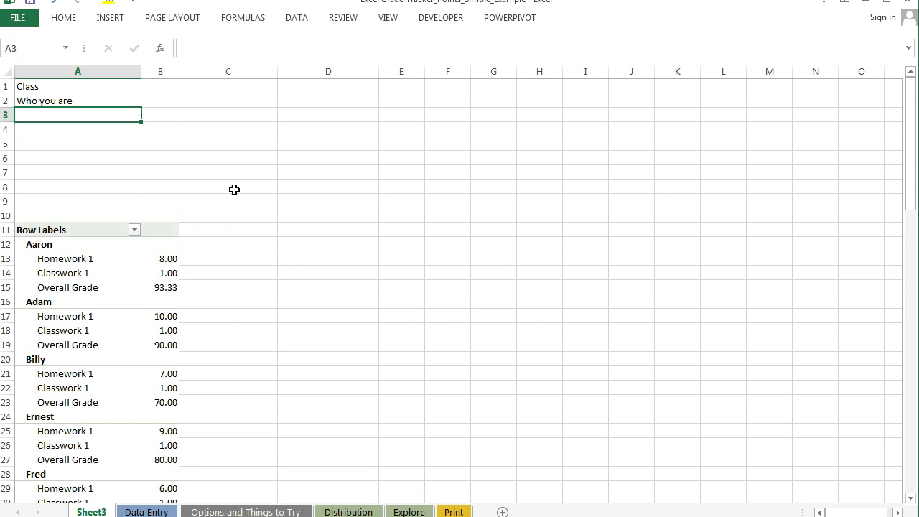
Rename the PivotTable's "Row Labels" header in cell A11 to "Grade Report".
left_click(108, 202)
left_click(90, 230)
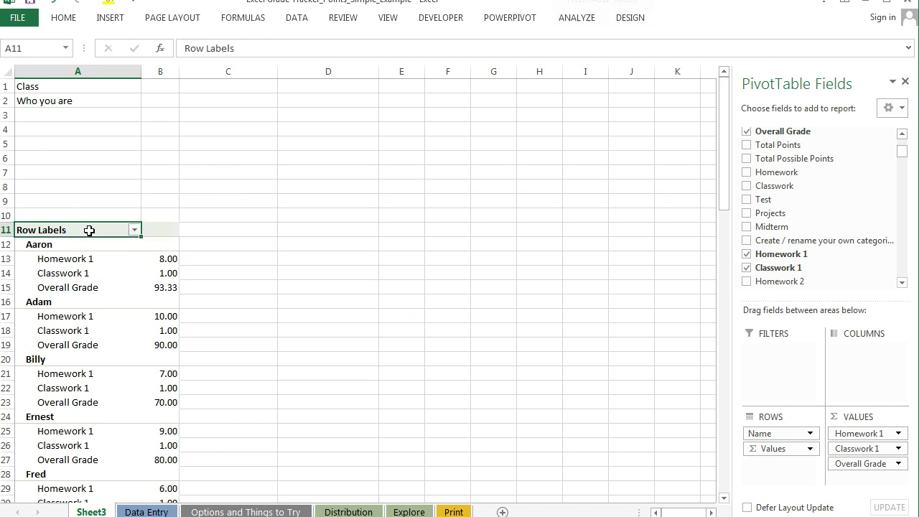
left_click_drag(247, 61, 159, 61)
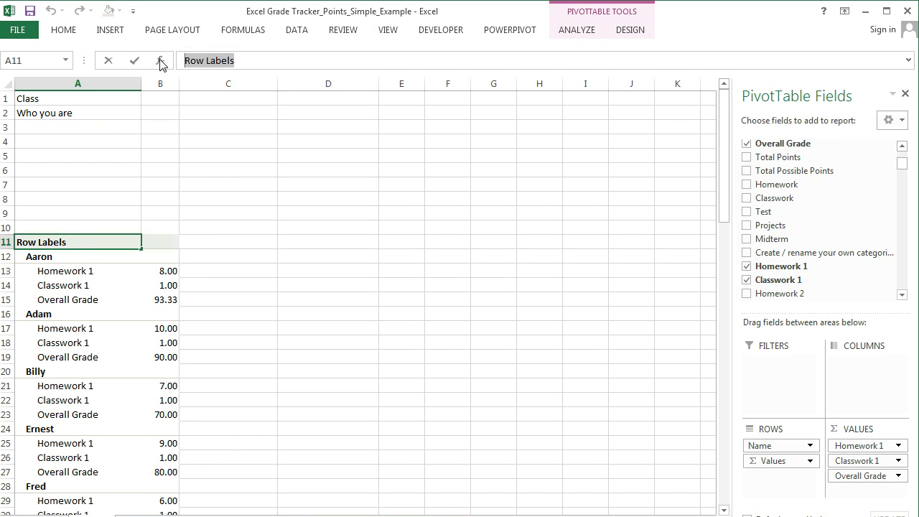
type("Gradeboo")
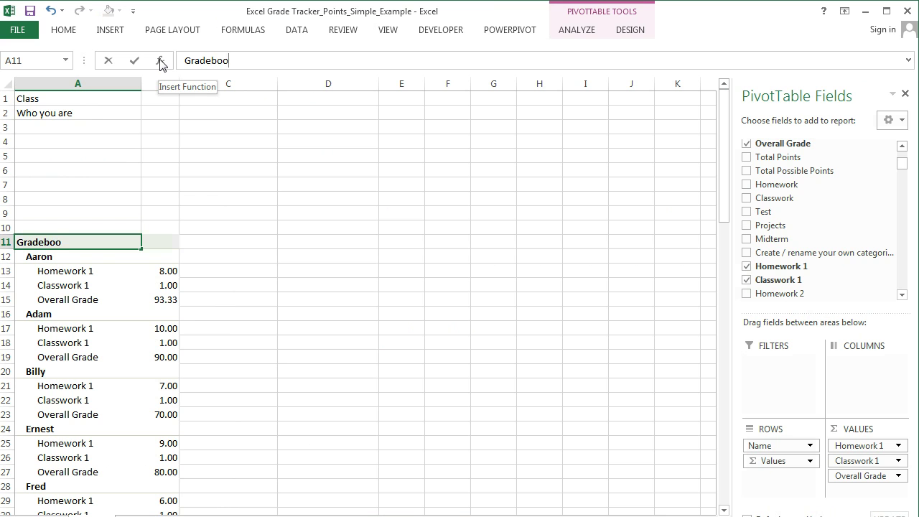
key("BackSpace")
key("BackSpace")
key("BackSpace")
type("Report")
key("Return")
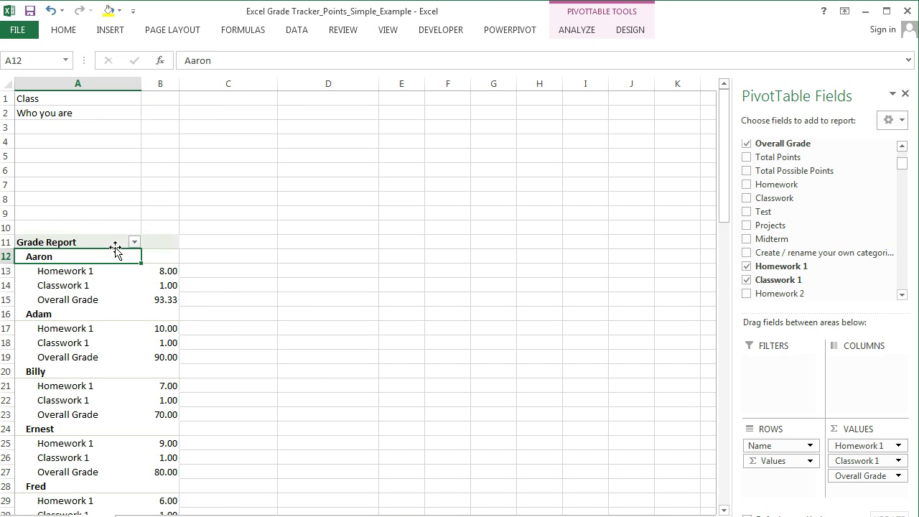
Add the column heading "Max Points" in cell C11, beside the PivotTable.
left_click(111, 222)
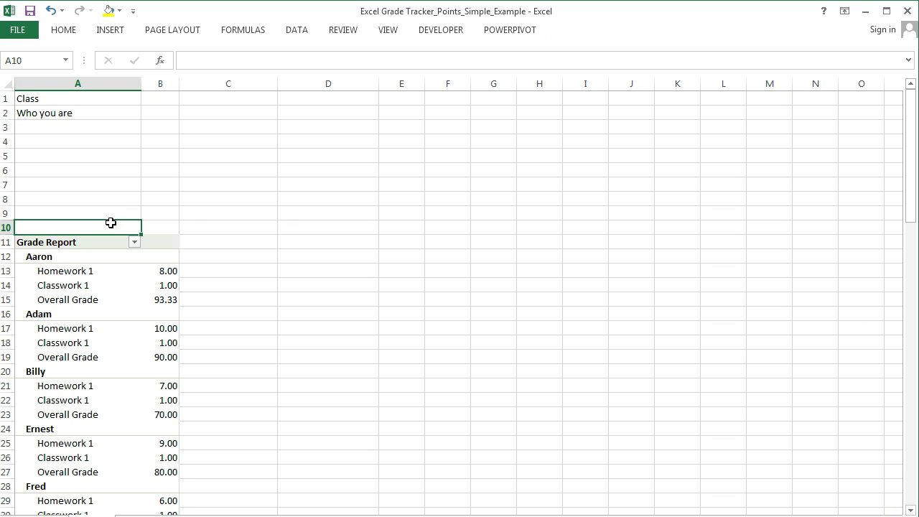
left_click(218, 271)
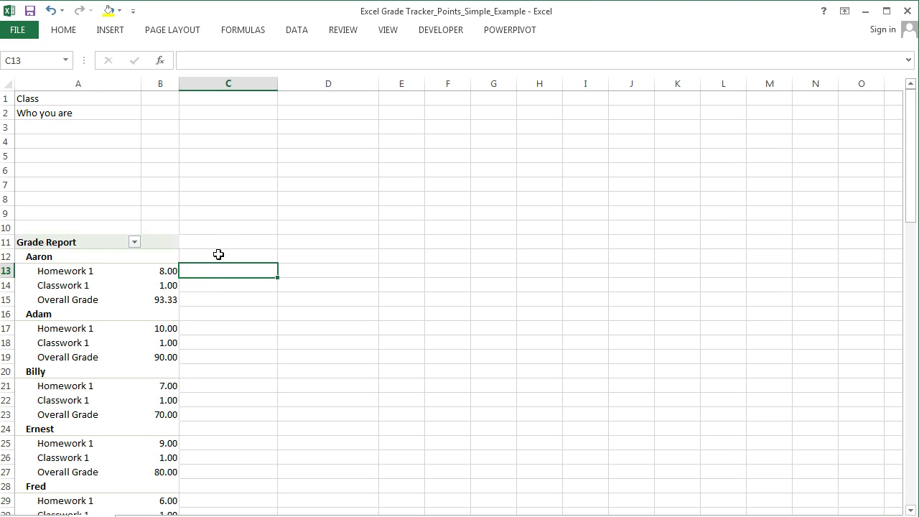
left_click(217, 240)
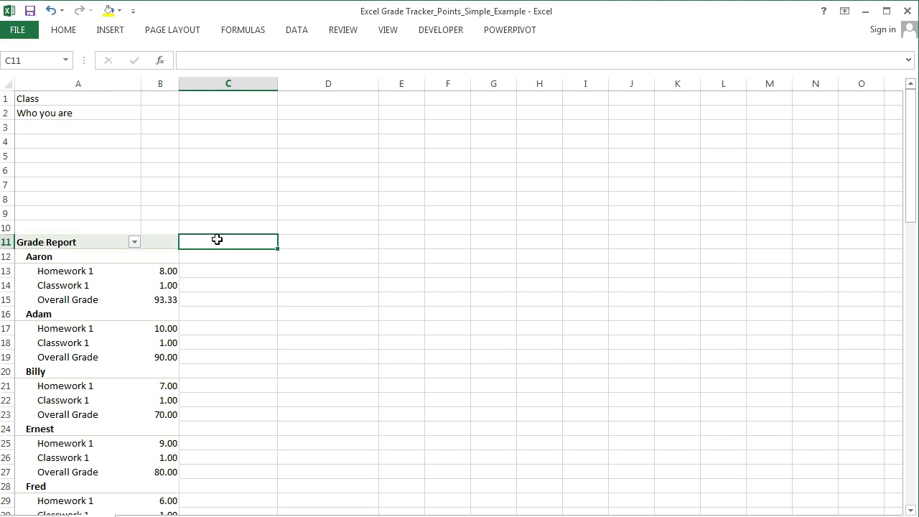
type("Max Points")
key("Return")
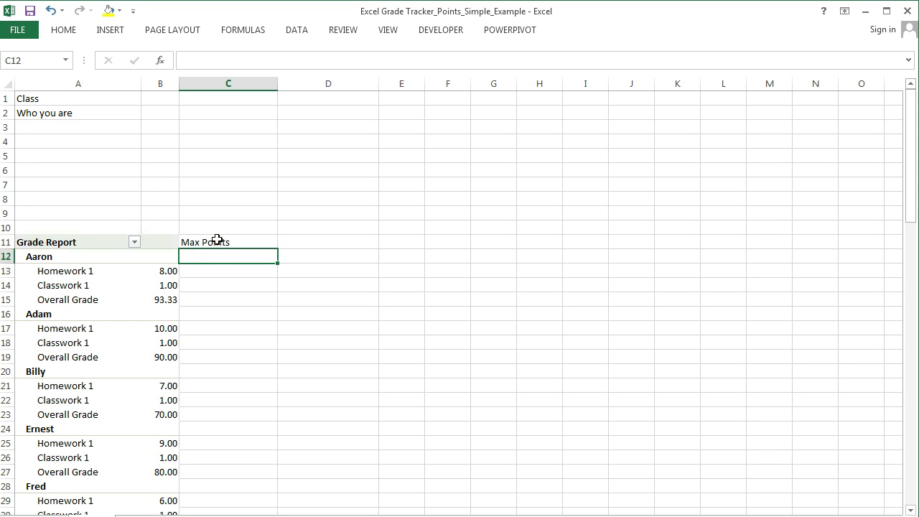
Examine the points row on the Data Entry sheet and the finished report layout on the Print sheet, and return to Sheet3.
left_click(146, 509)
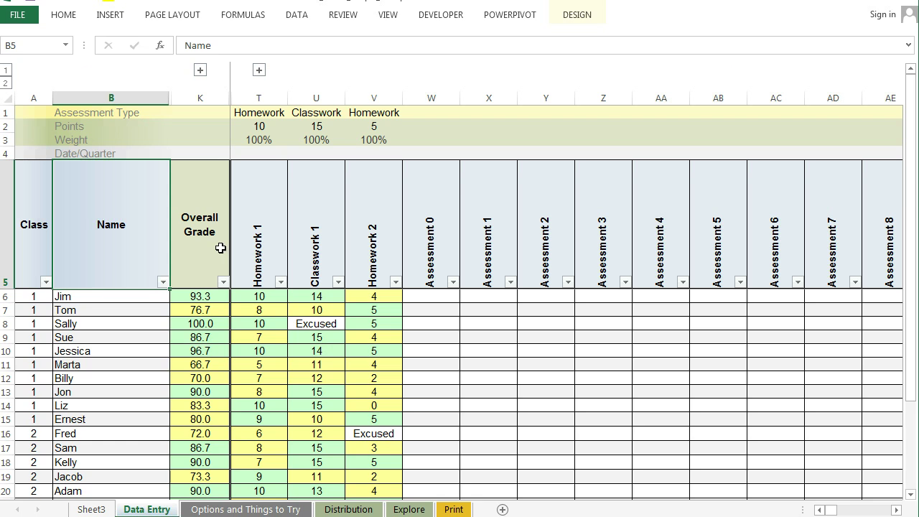
left_click(258, 126)
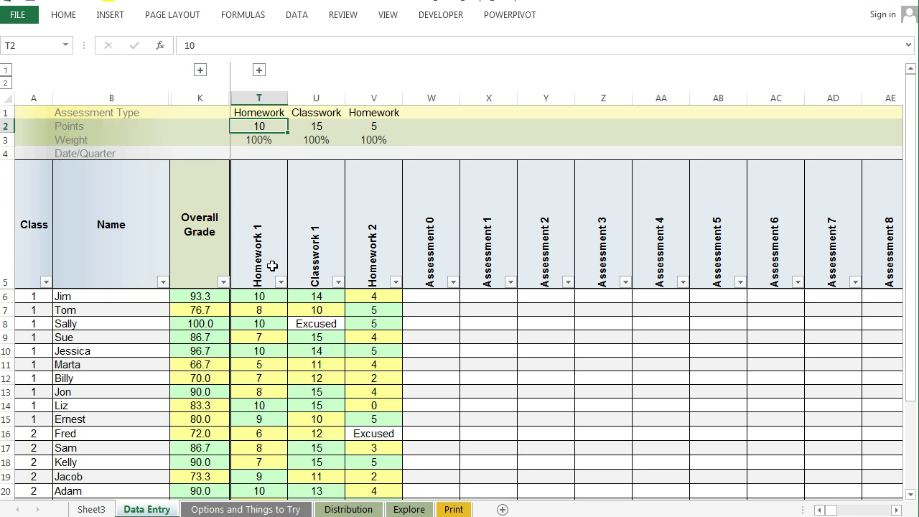
left_click(450, 510)
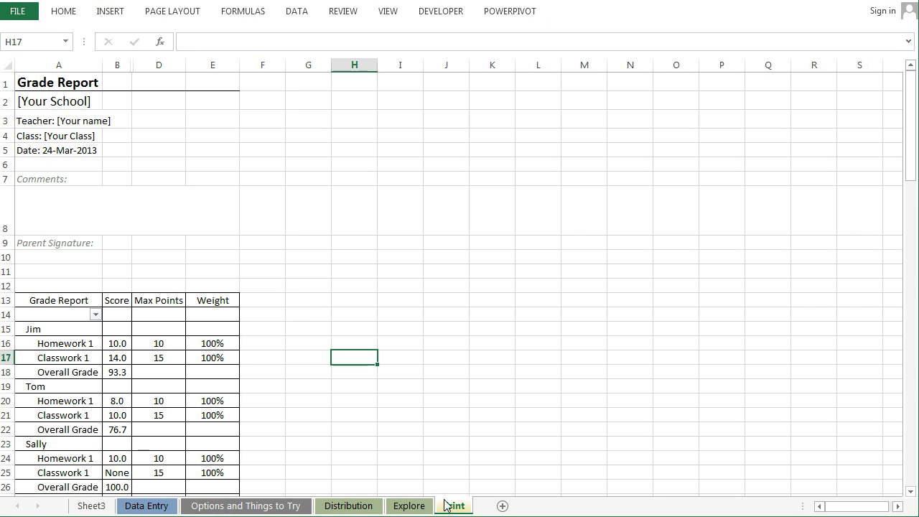
left_click(273, 313)
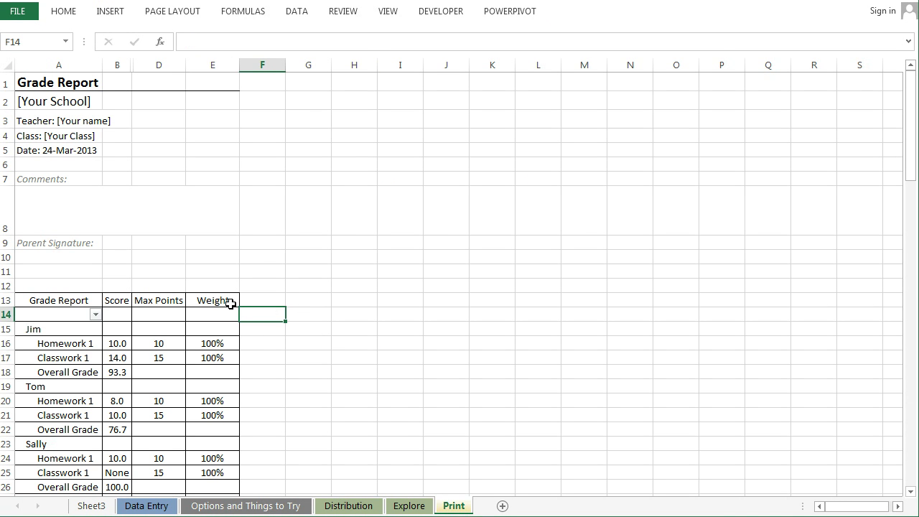
left_click(91, 506)
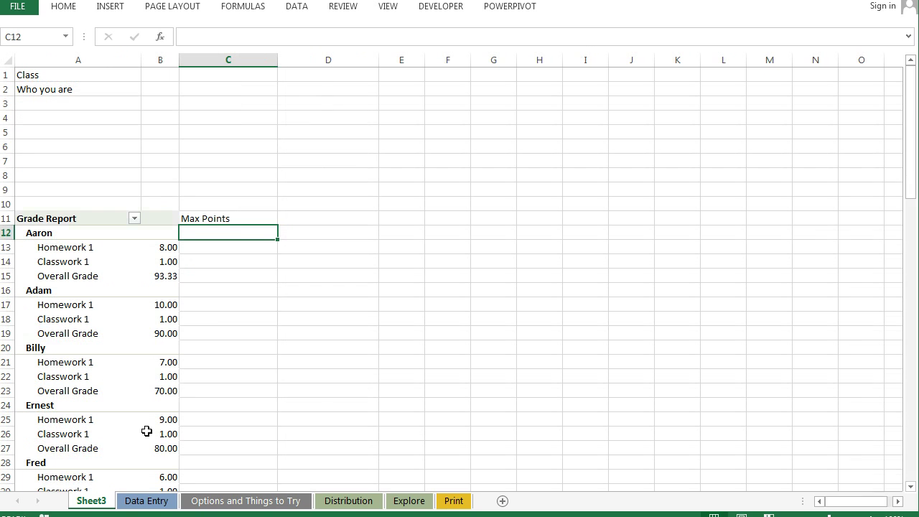
Start a MATCH formula in cell C13 with the Homework 1 label in A13 as the lookup value.
left_click(237, 246)
double_click(238, 247)
type("=math")
key("BackSpace")
type("ch(")
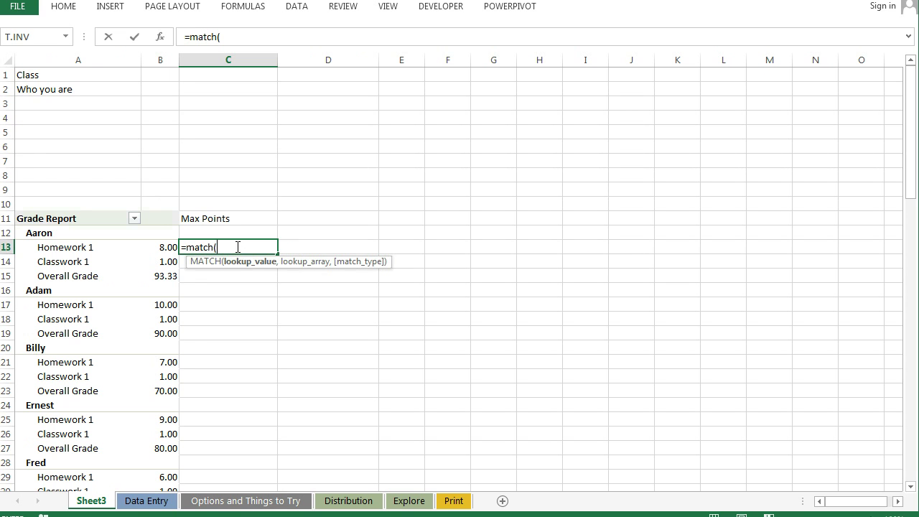
left_click(83, 248)
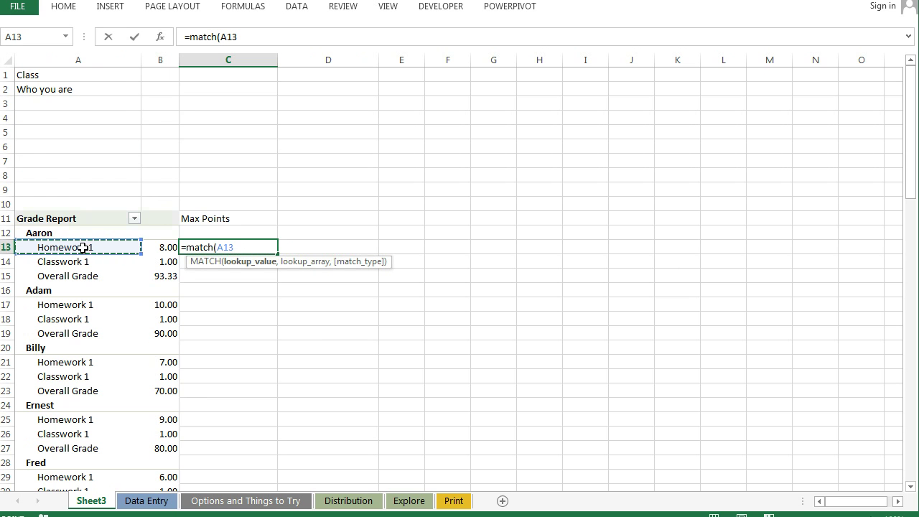
type(",")
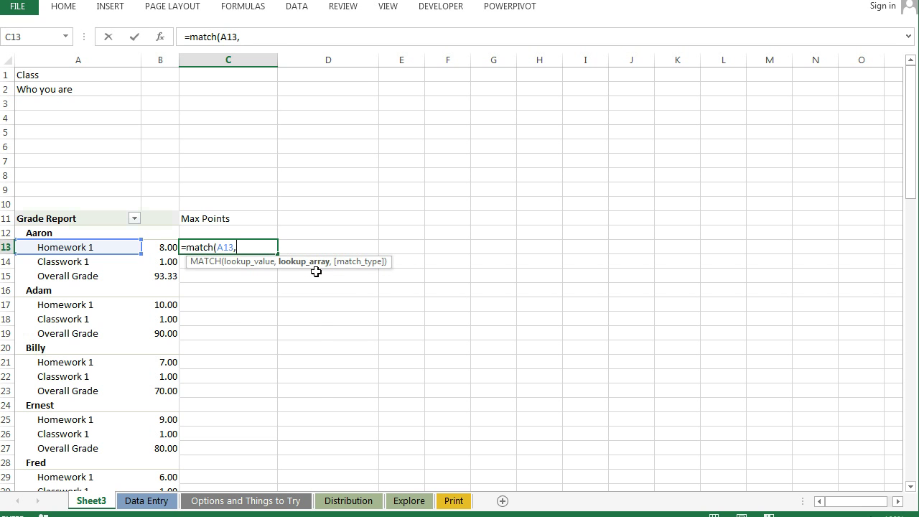
Complete the MATCH formula with the whole Data Entry header row, Trackerdata[#Headers], as lookup array and 0 for an exact match.
left_click(154, 503)
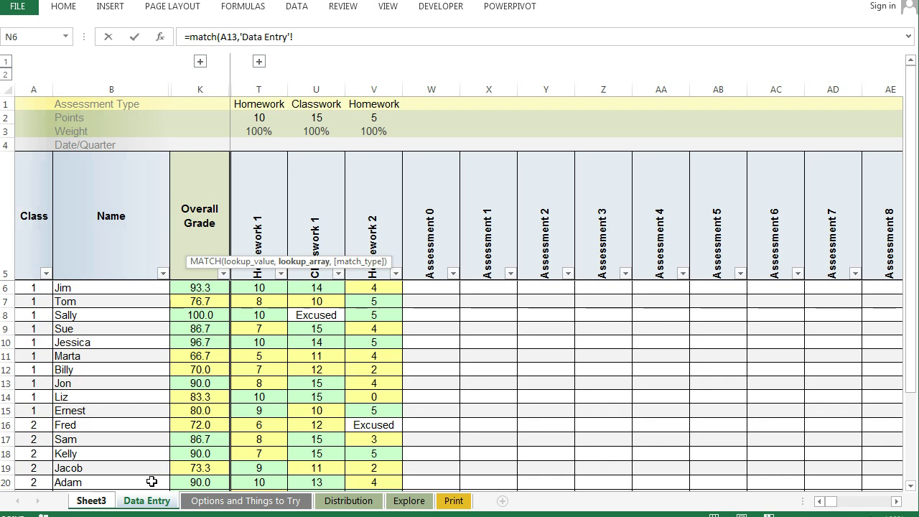
left_click(27, 216)
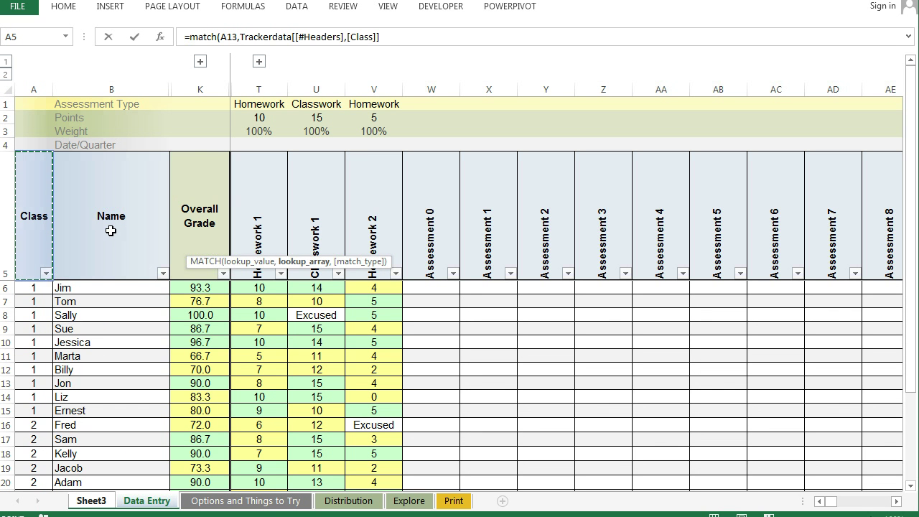
key("ctrl+shift+Right")
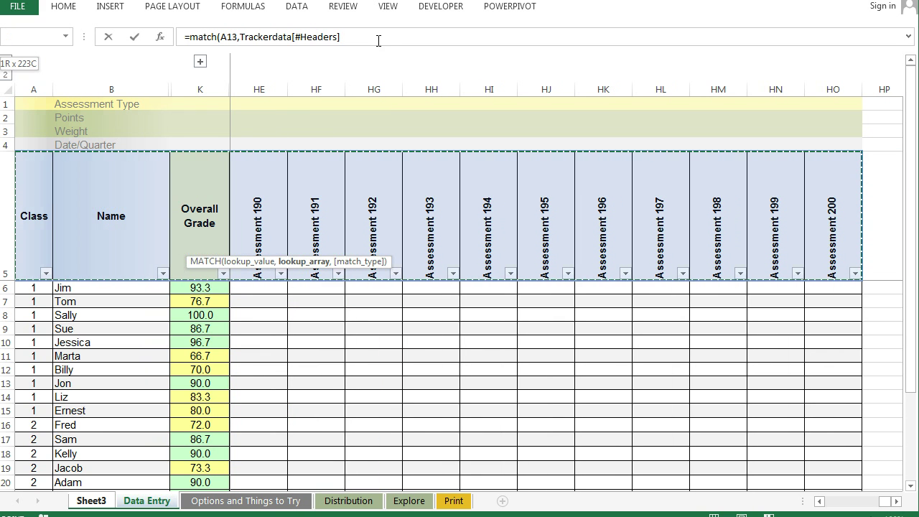
left_click(379, 38)
type(",")
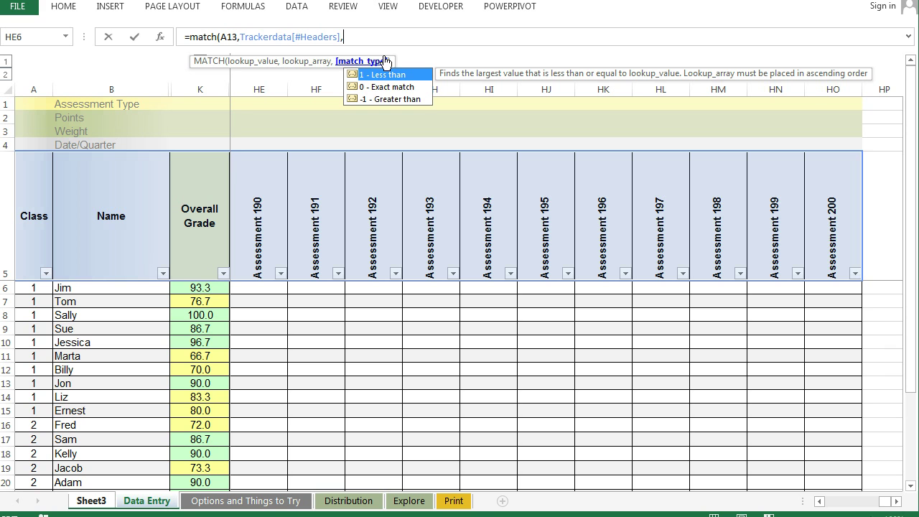
type("0)")
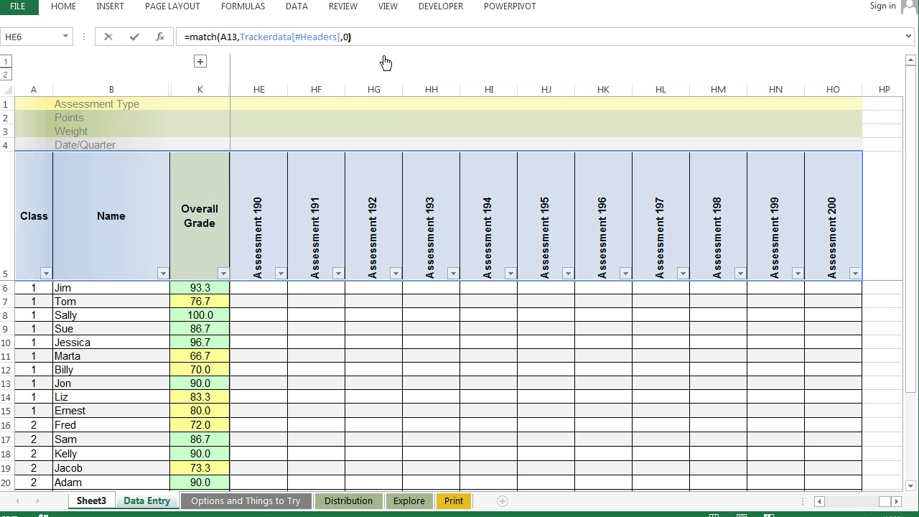
key("Return")
Evaluate the MATCH formula in C13 step by step to check its lookup value, and close the evaluation.
left_click(253, 249)
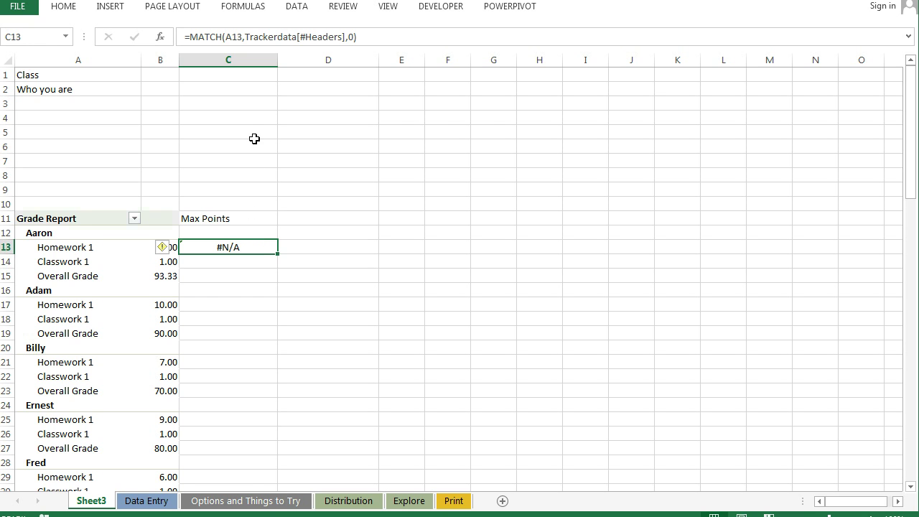
left_click(244, 20)
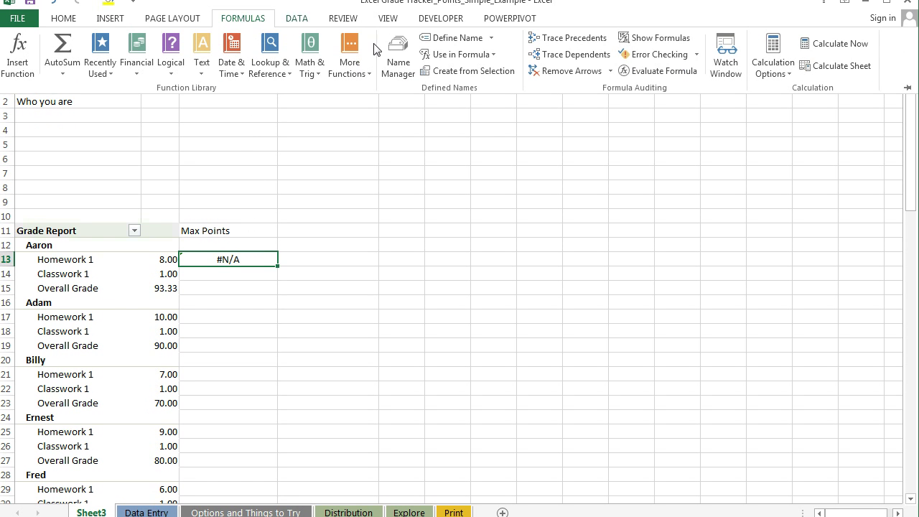
left_click(657, 70)
left_click_drag(369, 209, 567, 178)
left_click(487, 358)
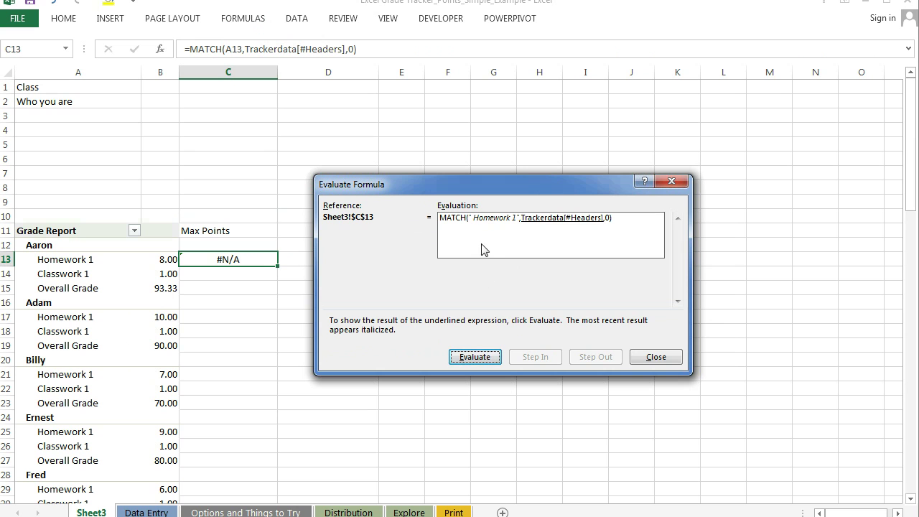
left_click(479, 359)
left_click(479, 359)
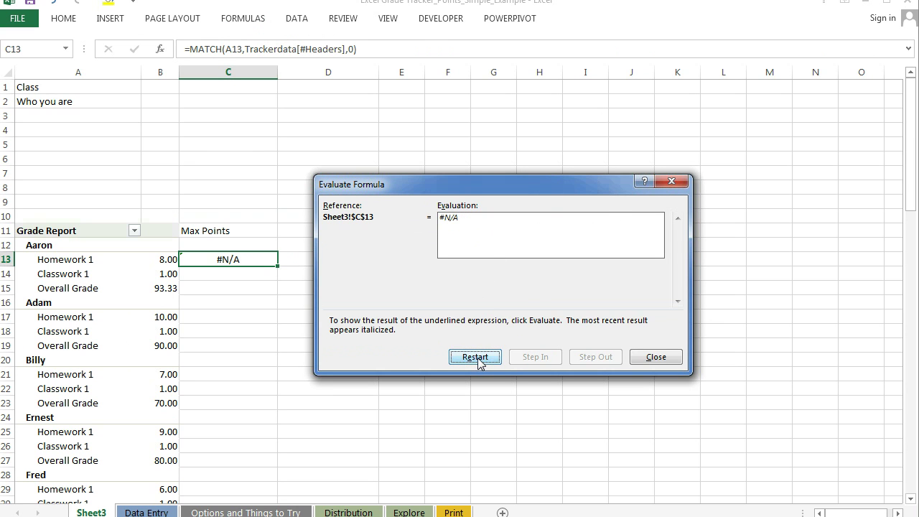
left_click(648, 361)
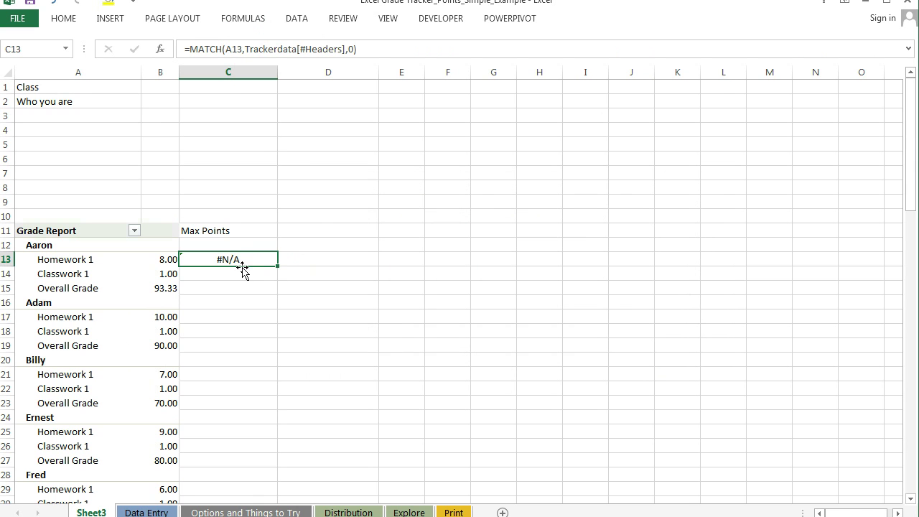
Replace the lookup value in C13's MATCH formula with RIGHT(A13,LEN(A13)-1) to strip the label's leading space.
left_click(225, 48)
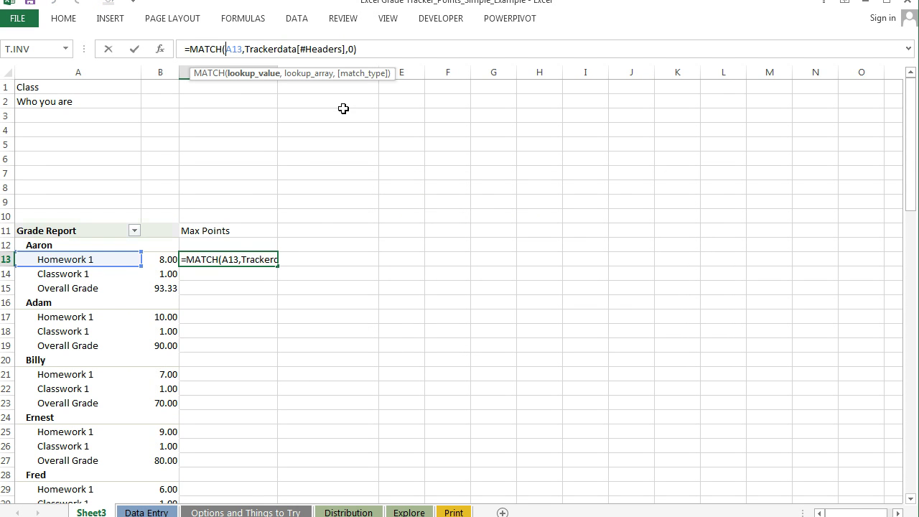
type("right(")
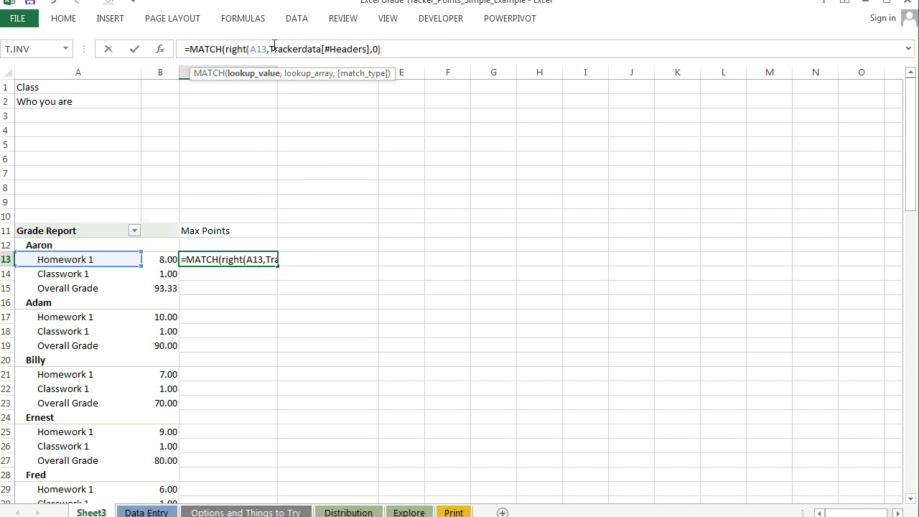
left_click(267, 49)
type(",")
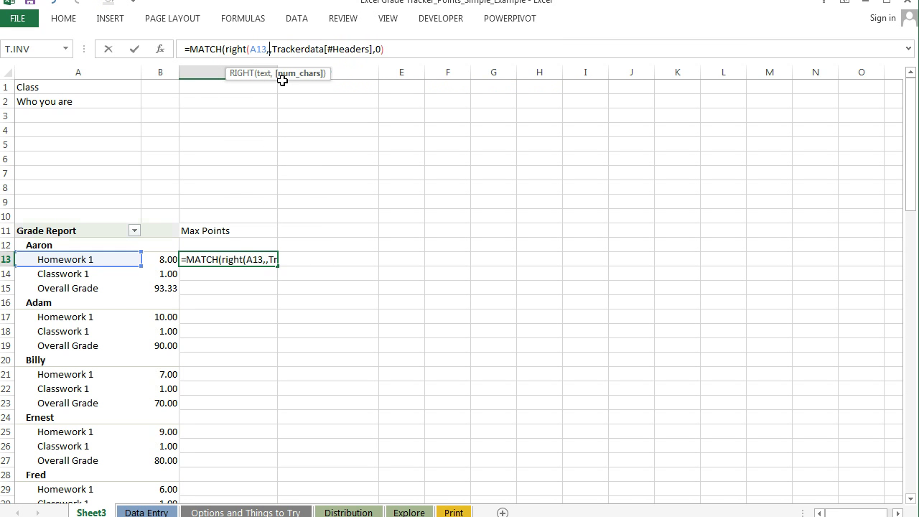
type("len(")
left_click(81, 259)
type(")-1")
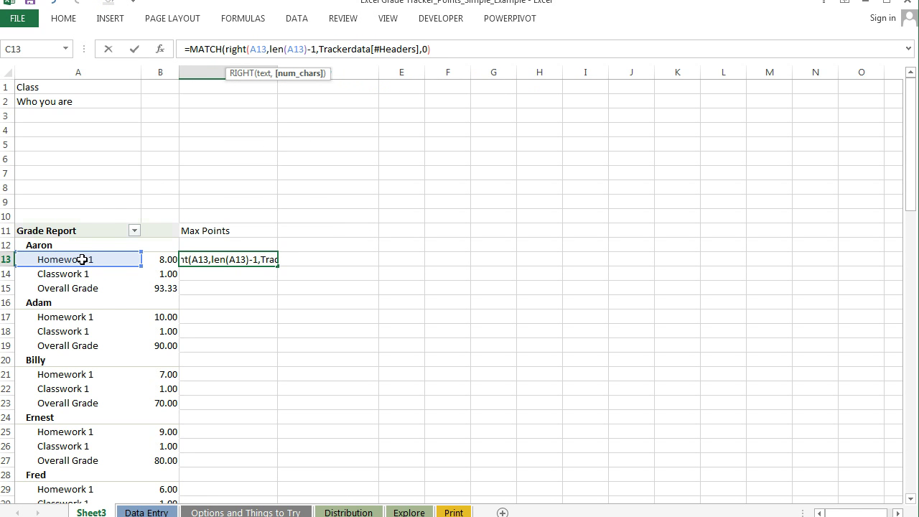
type(")")
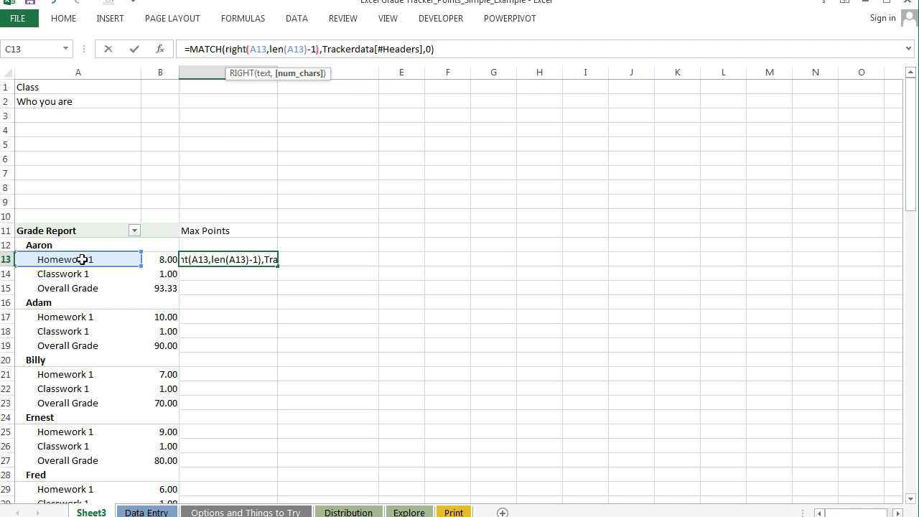
key("Return")
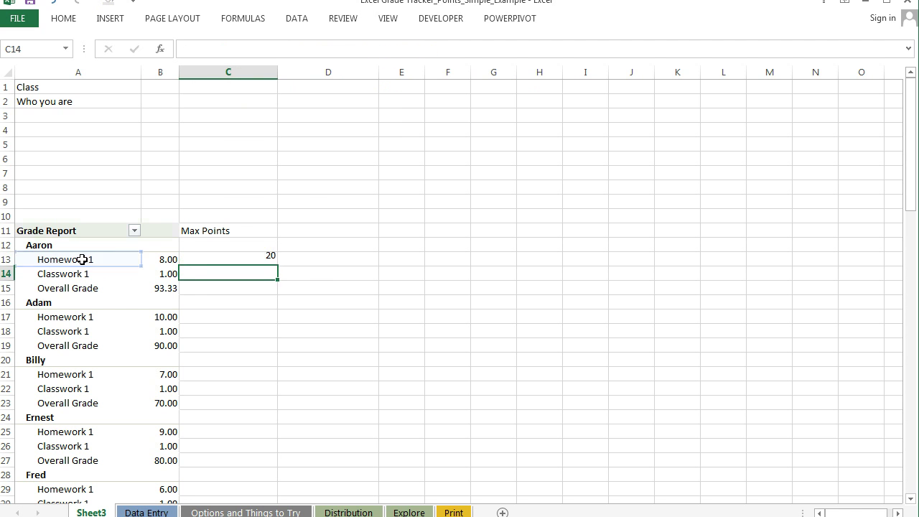
Compare C13's match result with the position of the Homework 1 heading on the Data Entry sheet, and return to Sheet3.
left_click(206, 258)
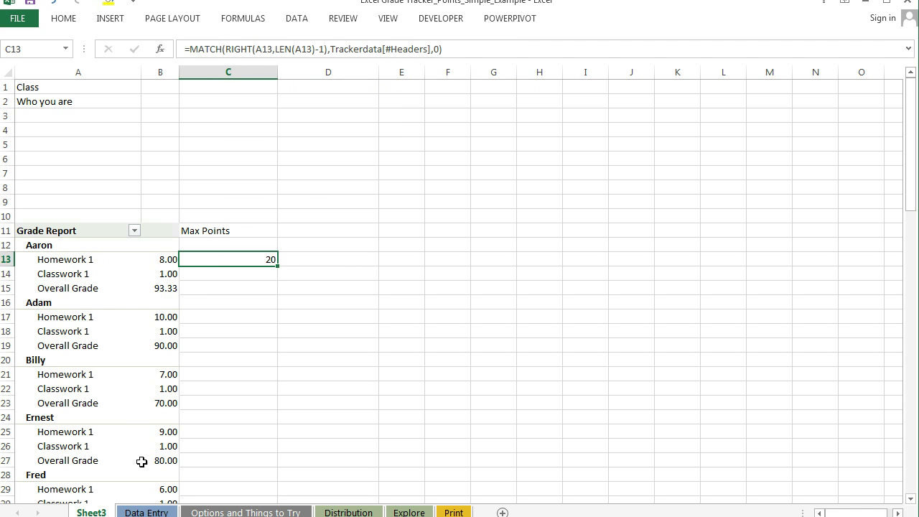
left_click(146, 511)
left_click(115, 218)
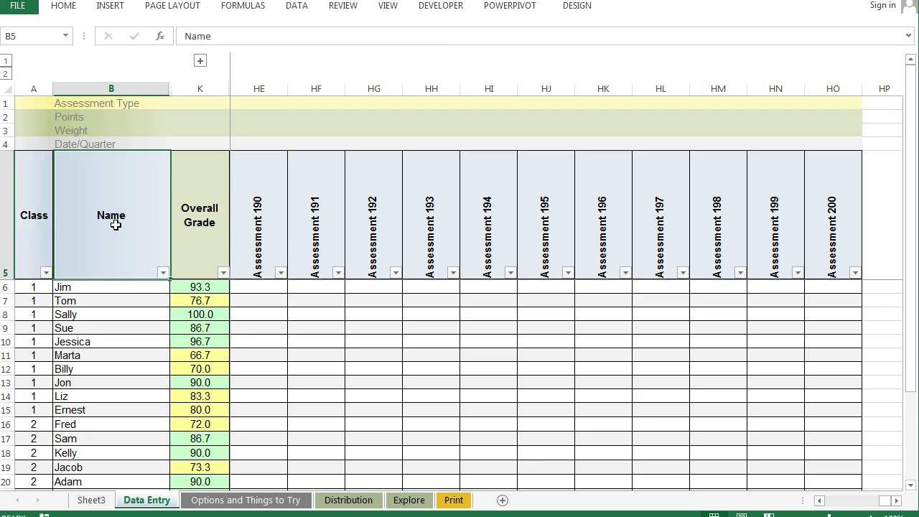
left_click(258, 321)
key("ctrl+Left")
key("ctrl+Left")
key("ctrl+Left")
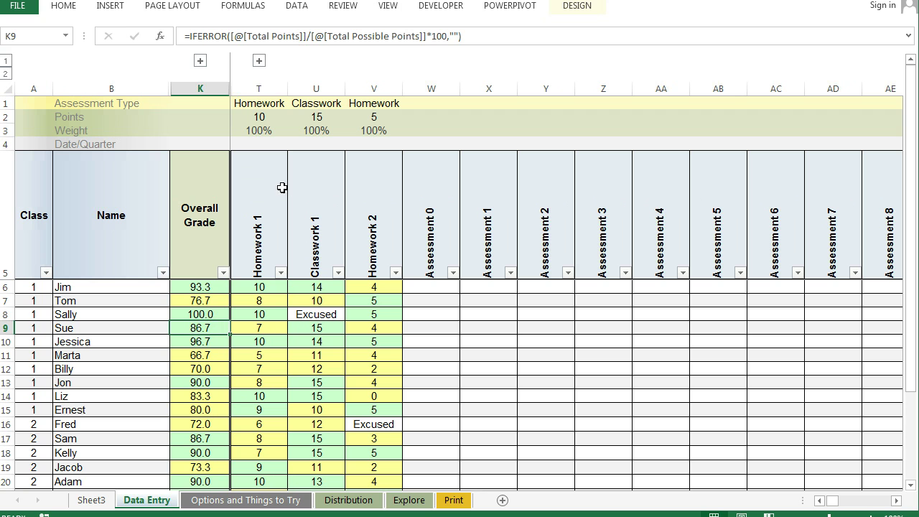
left_click(266, 176)
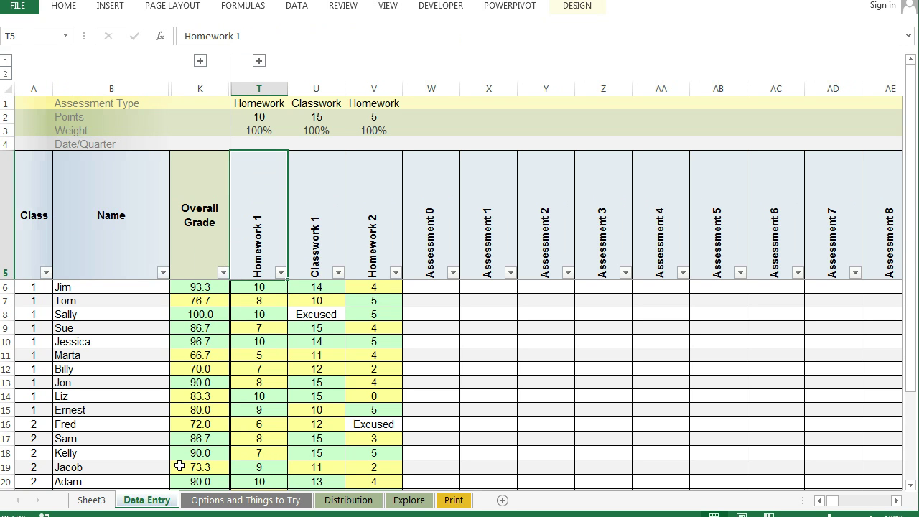
left_click(91, 500)
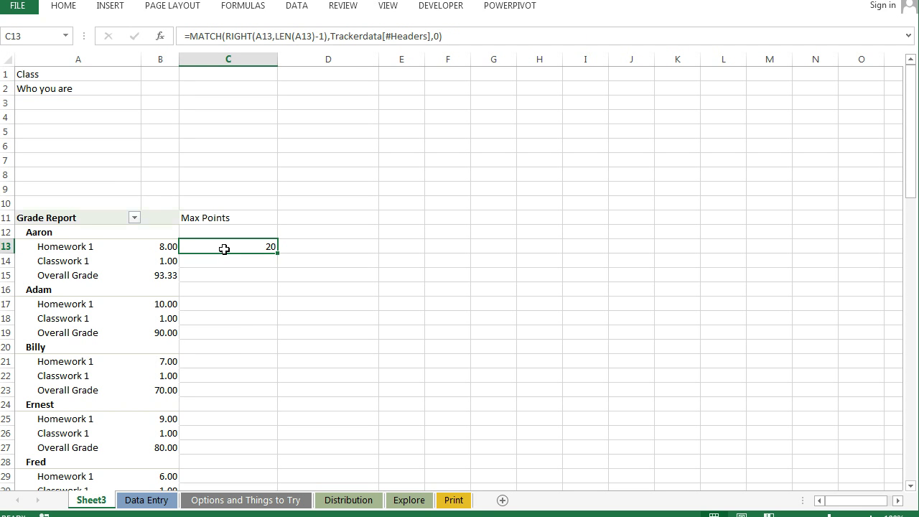
Wrap C13's MATCH in OFFSET, starting from 'Data Entry'!A2 with 0 rows and the match minus 1 as the column offset.
left_click(189, 35)
type("offset(")
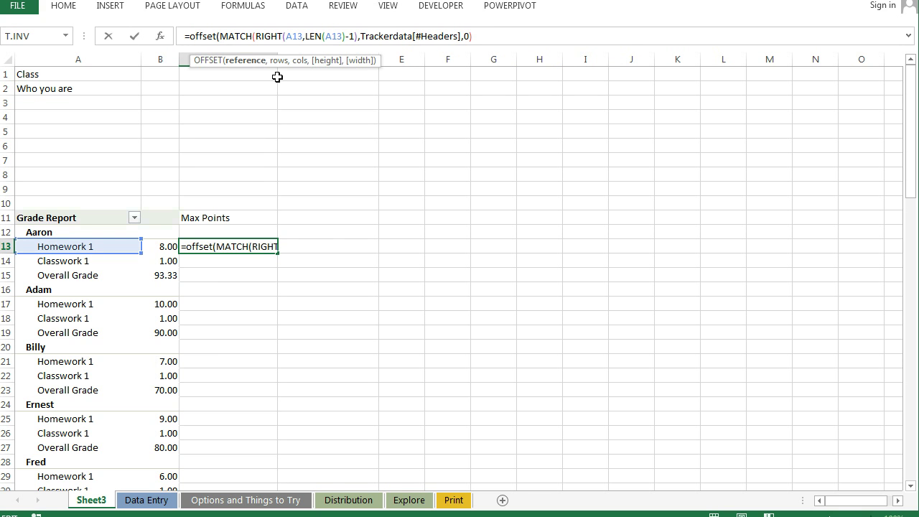
left_click(143, 500)
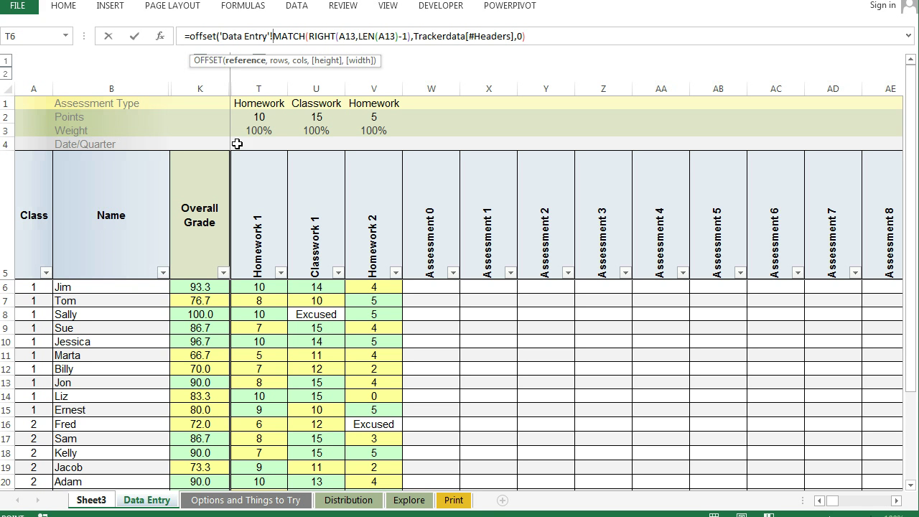
left_click(33, 116)
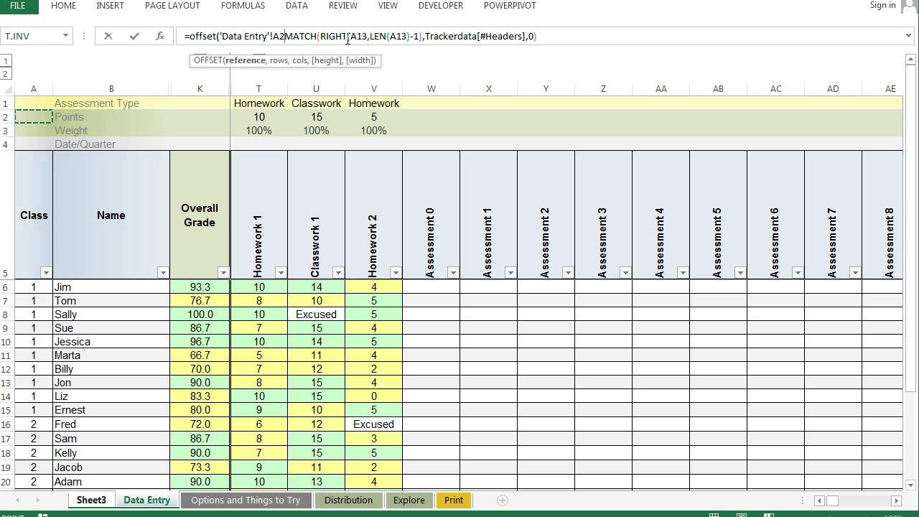
type(",")
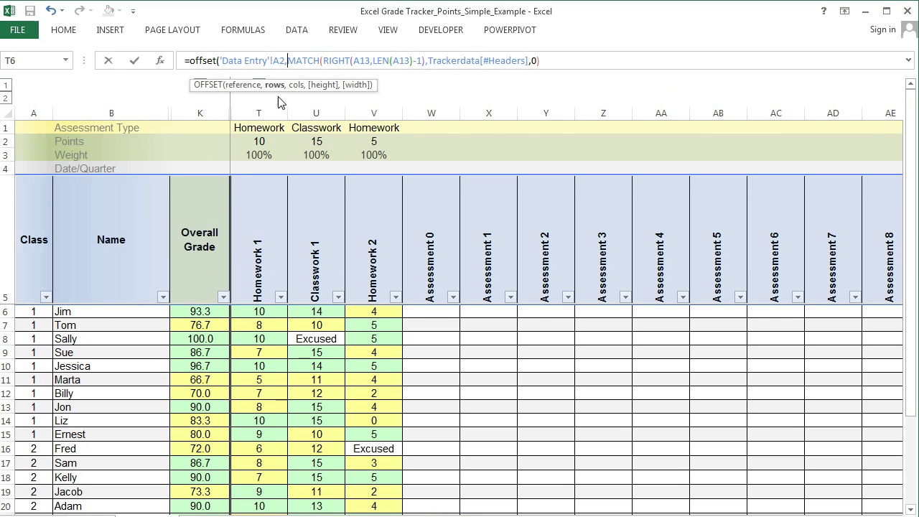
type("0,")
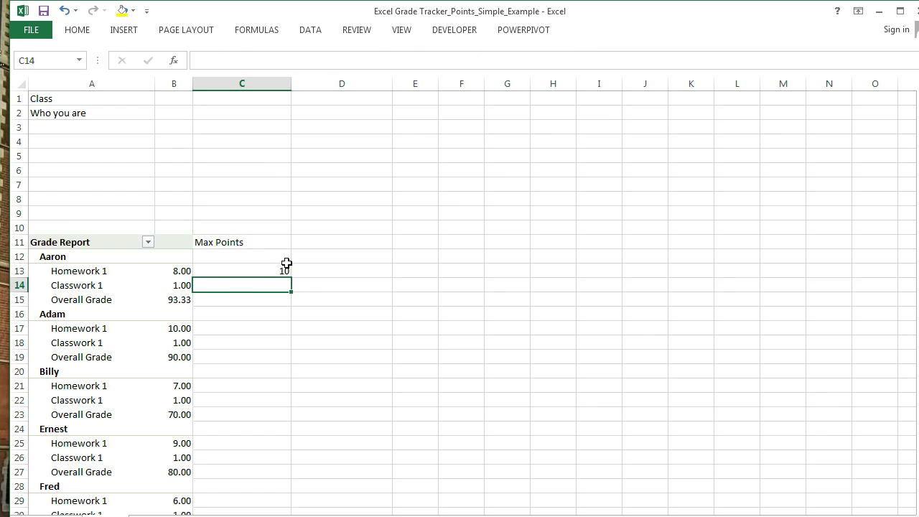
Fill the Max Points formula from C13 down to C15 and check the copied formulas.
left_click(284, 270)
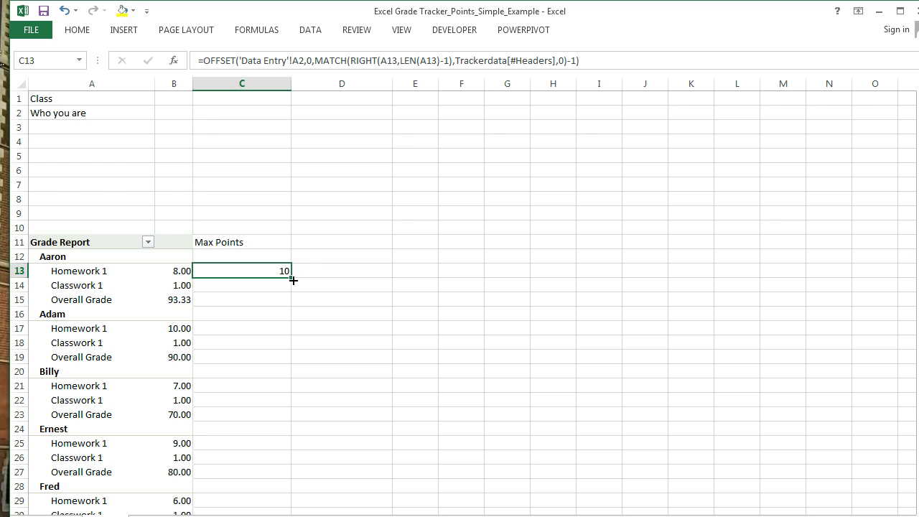
left_click_drag(292, 286, 293, 308)
left_click(286, 287)
left_click(263, 304)
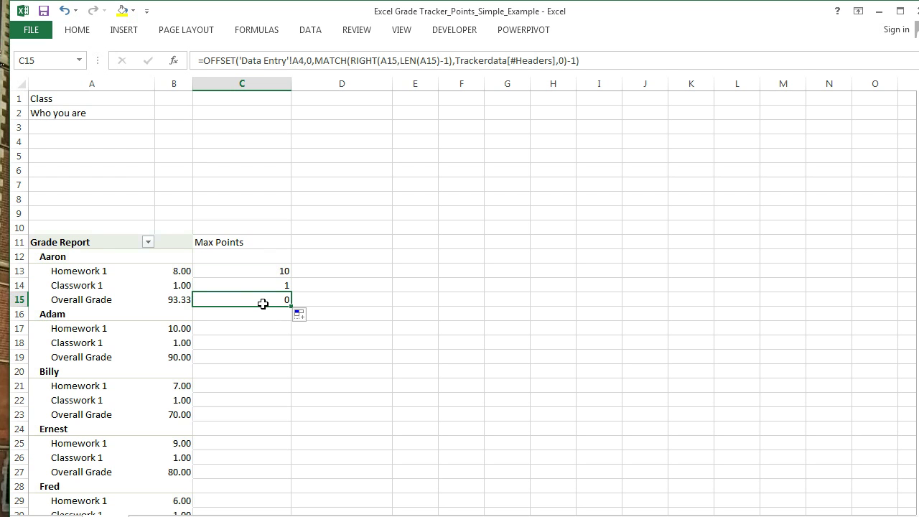
Lock the row of the OFFSET reference in C13 by changing it to 'Data Entry'!A$2.
left_click(254, 272)
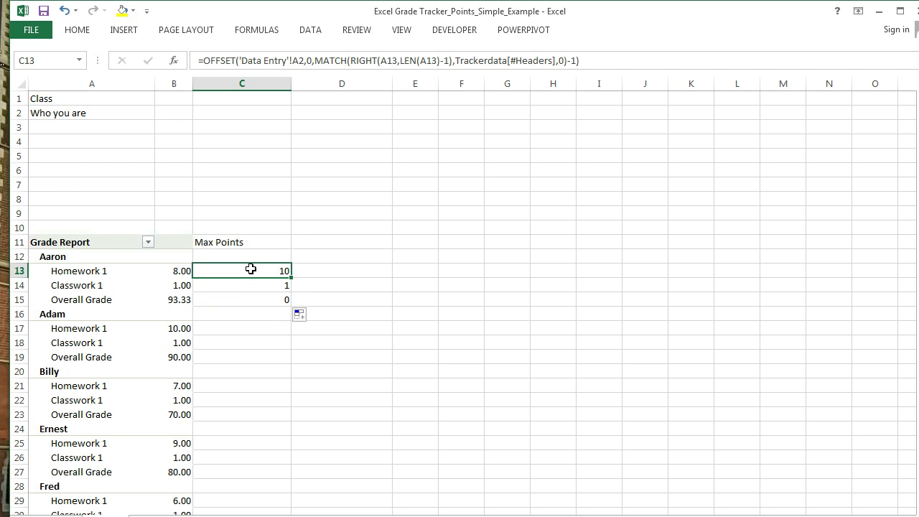
left_click(301, 58)
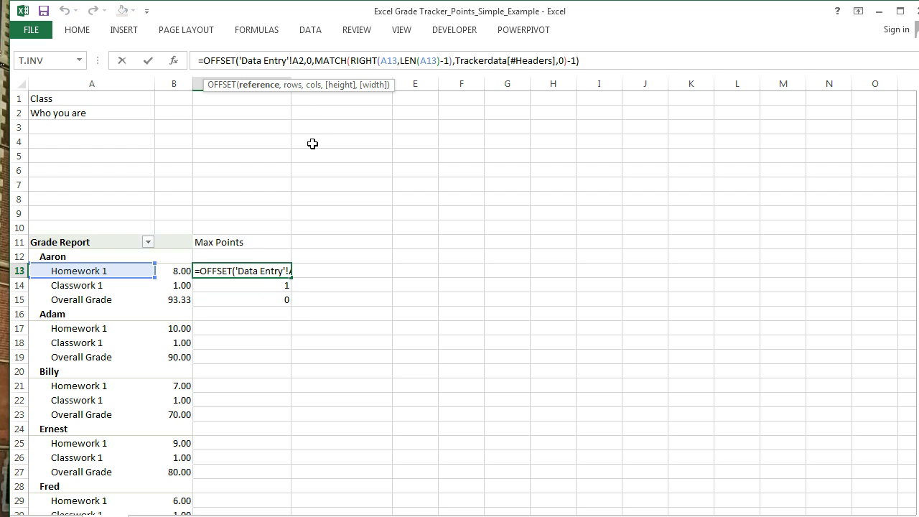
type("$")
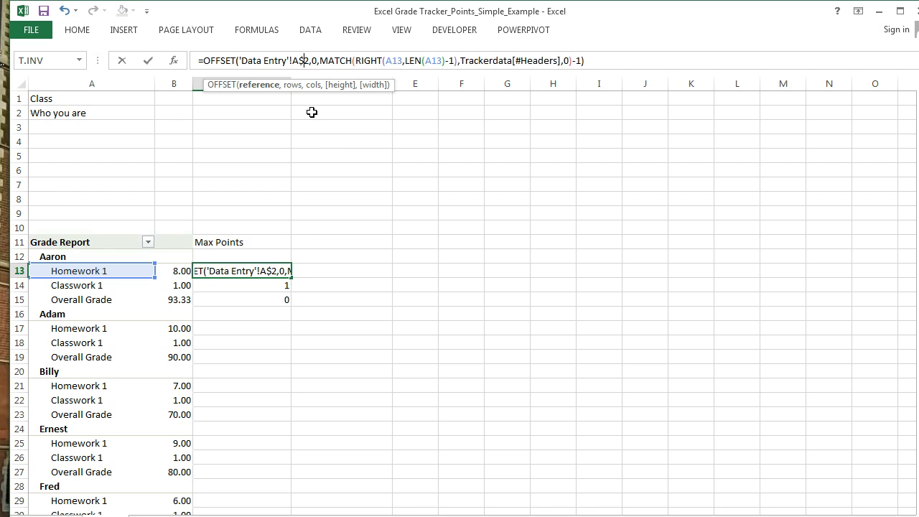
key("Return")
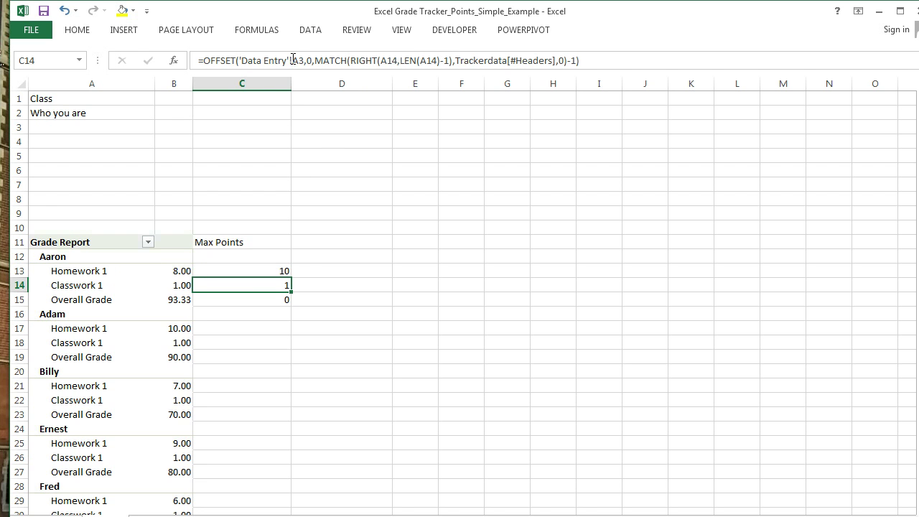
Fill the Max Points formula with the locked 'Data Entry'!A$2 reference from C13 down to C15, and extend it to C17.
left_click(264, 275)
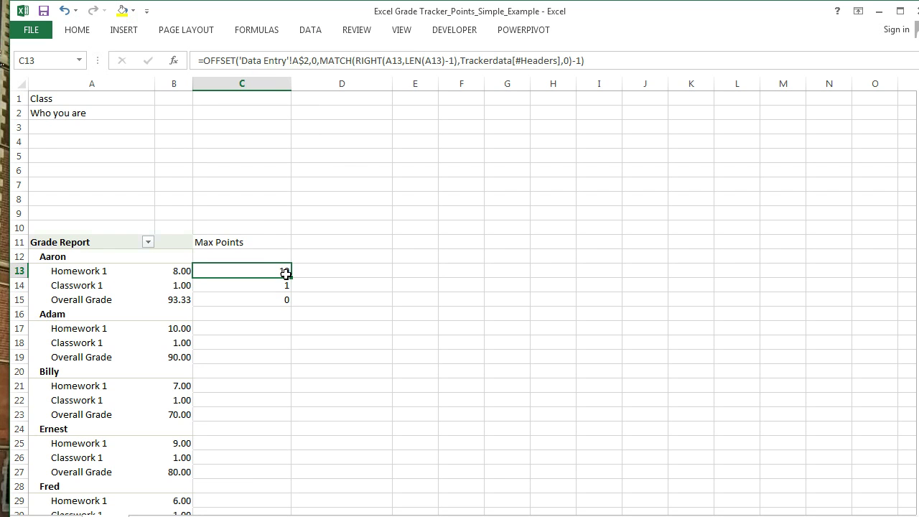
mouse_move(286, 274)
left_mouse_down()
mouse_move(291, 335)
mouse_move(290, 312)
left_mouse_up()
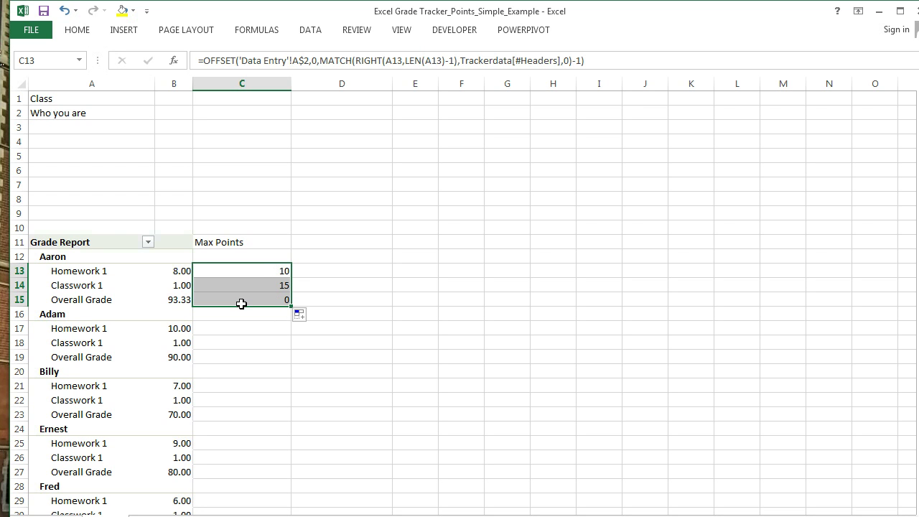
left_click(251, 268)
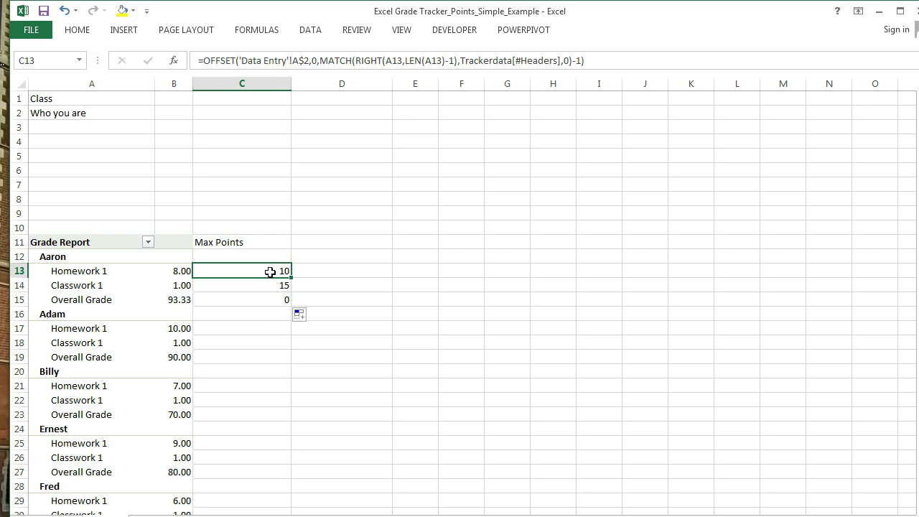
left_click_drag(292, 278, 290, 341)
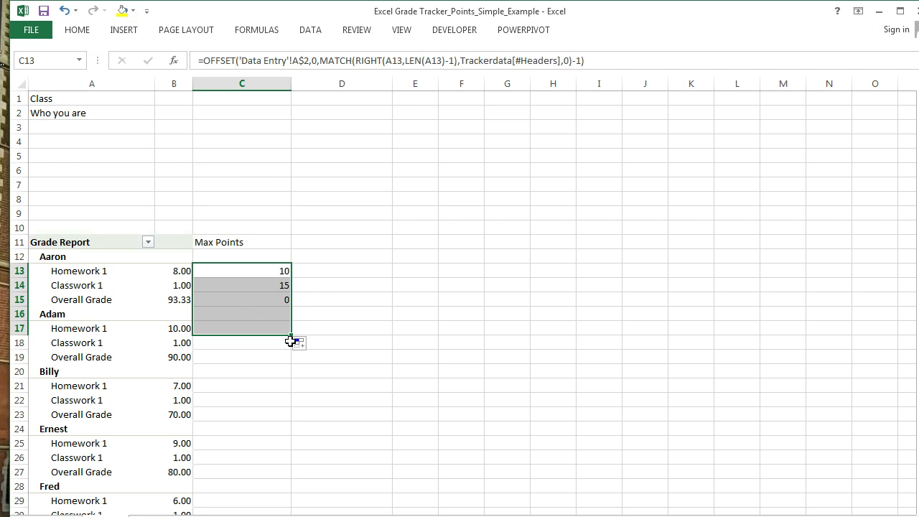
Wrap C13's OFFSET formula in IFERROR with an empty string ("") as the error value.
left_click(267, 273)
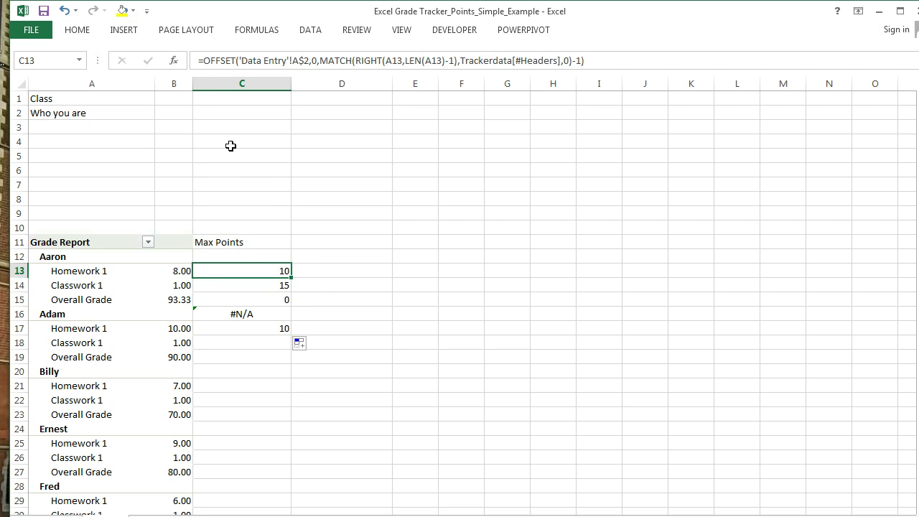
left_click(206, 64)
type("iferror(")
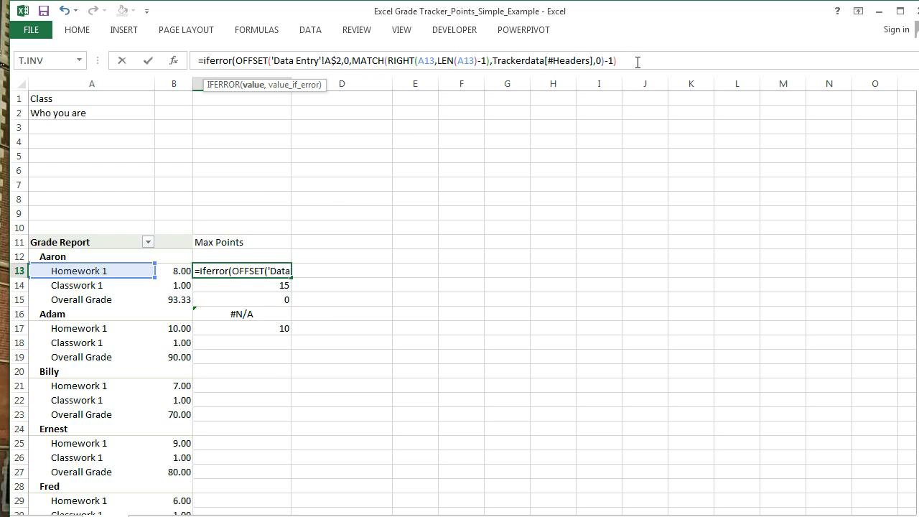
type(",")
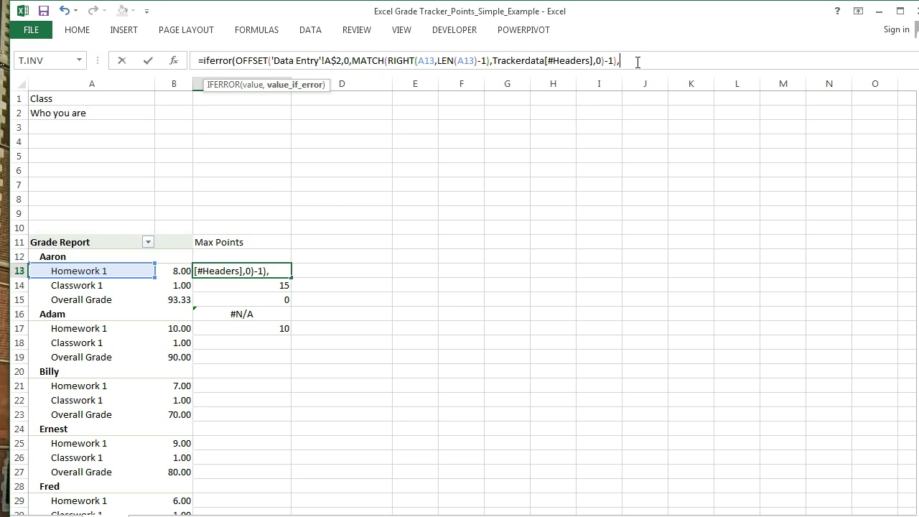
type("\"\")")
key("Return")
Fill the IFERROR formula from C13 down to C19 and check the Overall Grade row's formula in C15.
left_click(283, 272)
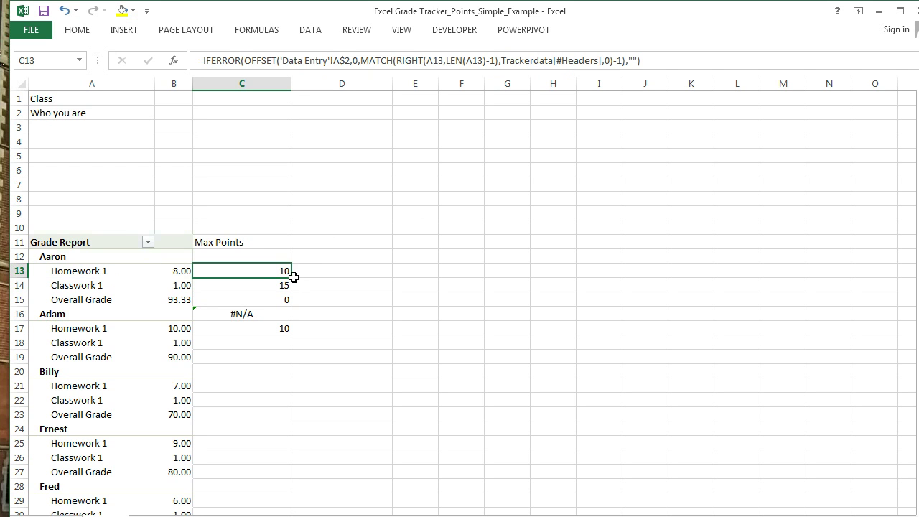
left_click_drag(291, 278, 291, 364)
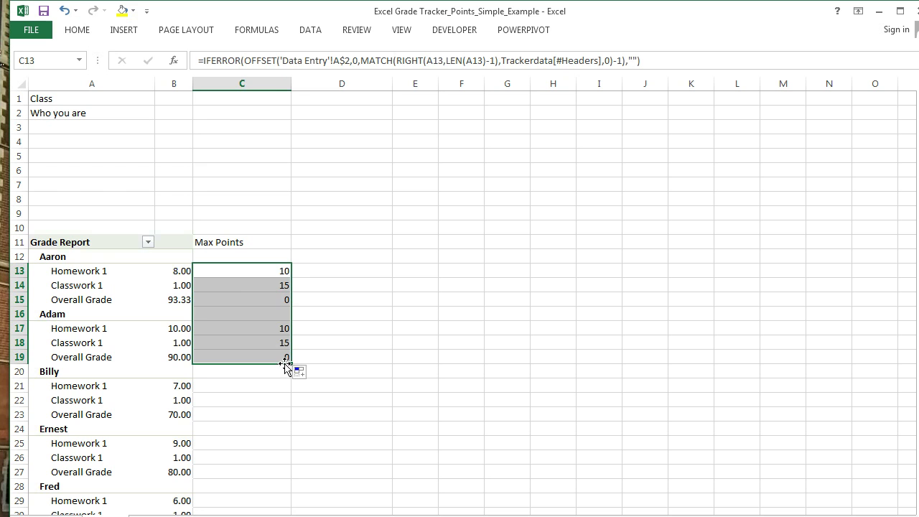
left_click(330, 328)
left_click(258, 301)
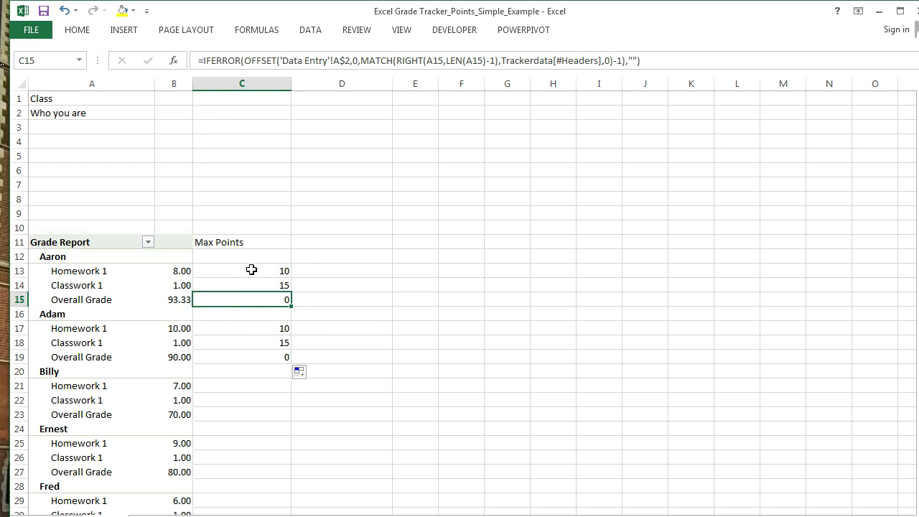
Wrap C13's formula in IF, testing the IFERROR expression for <>0, returning that same expression when true and "" when false.
left_click(252, 270)
left_click(201, 60)
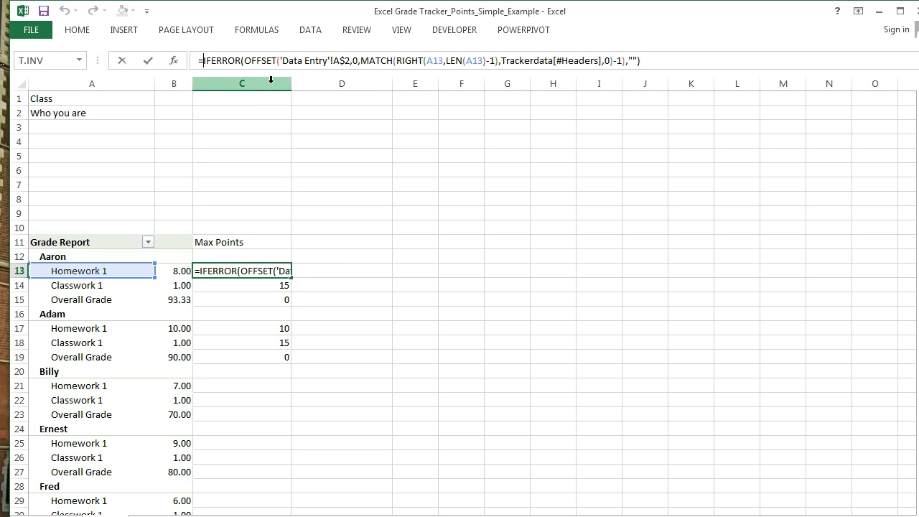
type("if(")
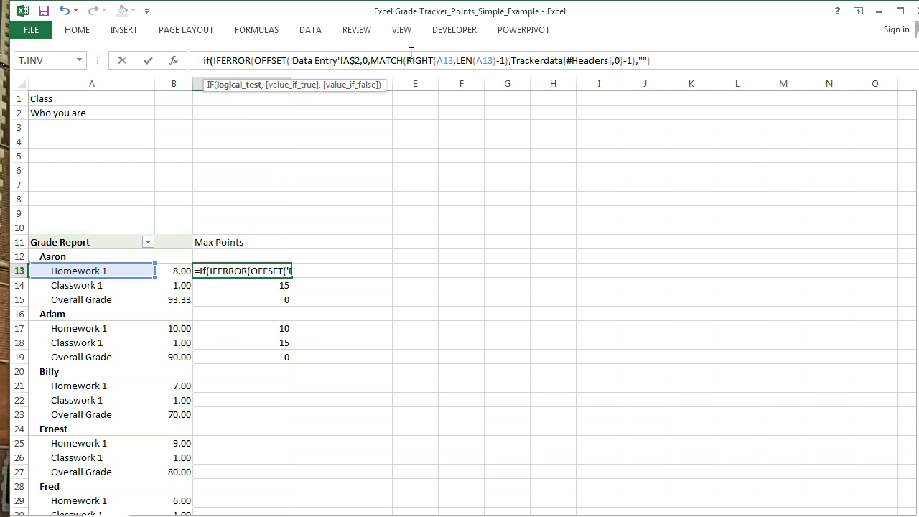
type("<")
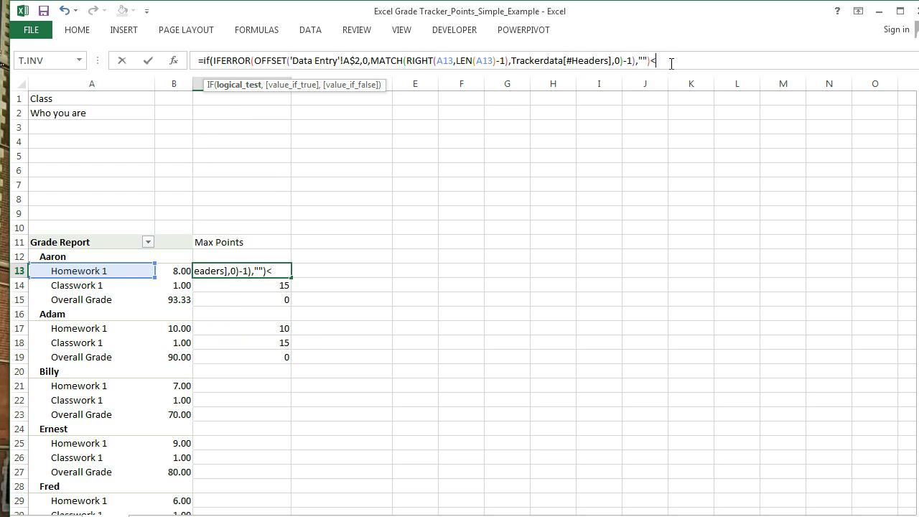
type(">0,")
left_click_drag(652, 62, 214, 60)
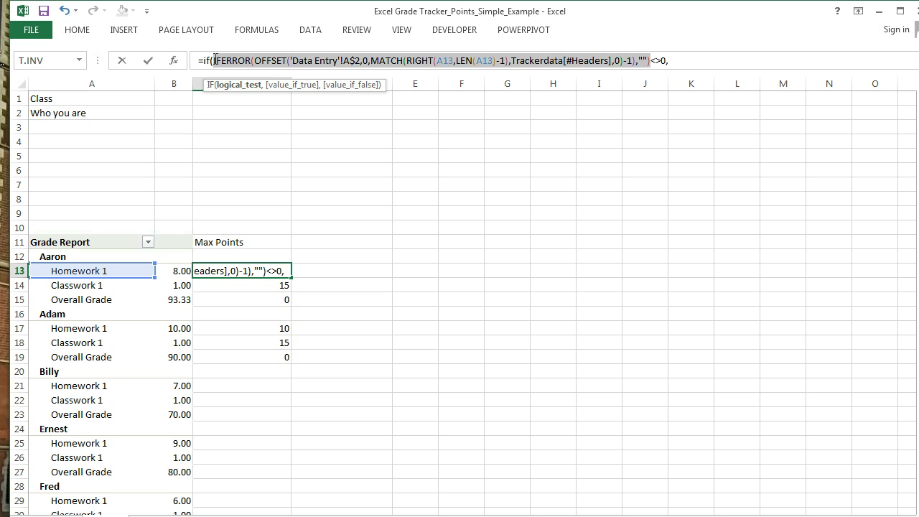
key("ctrl+c")
left_click(680, 60)
key("ctrl+v")
type(",0")
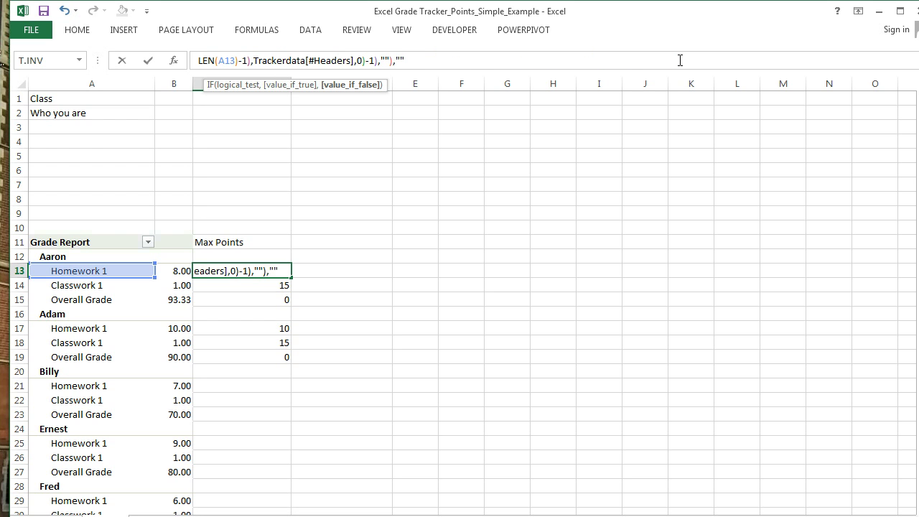
type(")")
key("Return")
Fill the IF-wrapped Max Points formula from C13 down to C21.
left_click(286, 273)
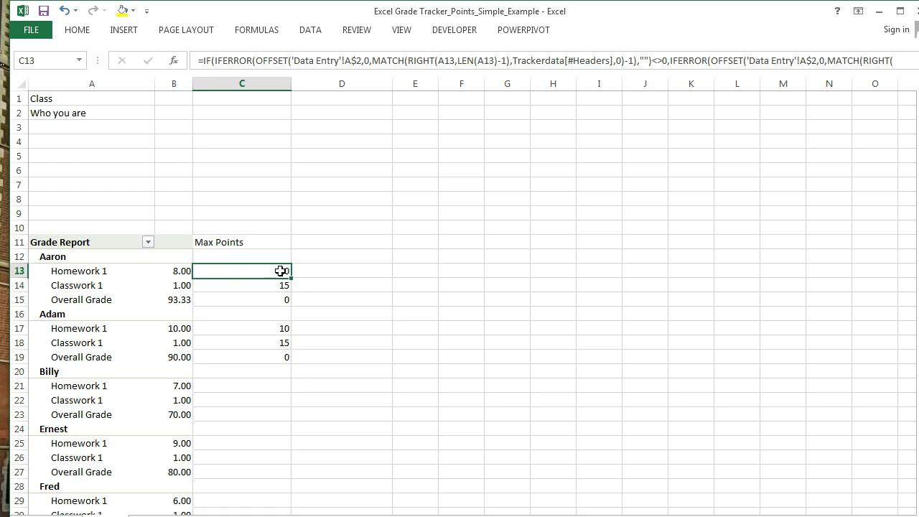
left_click_drag(292, 276, 295, 390)
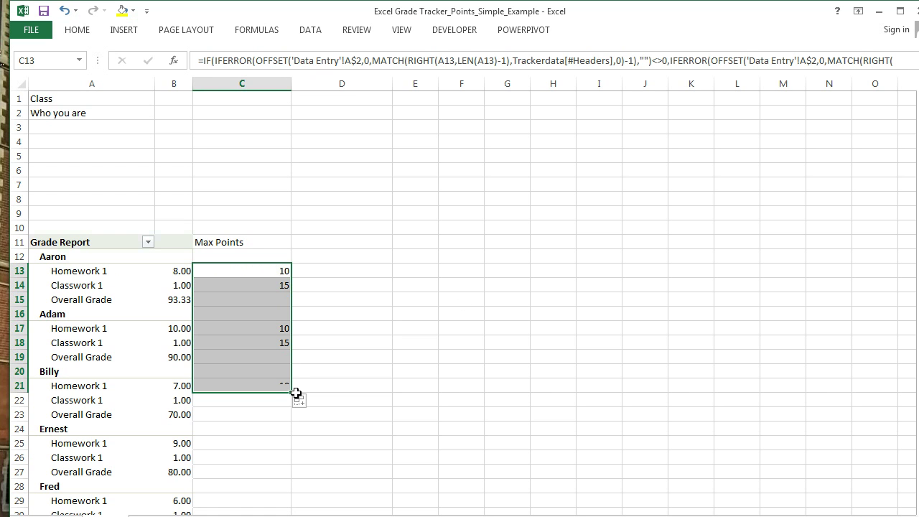
left_click(347, 399)
Expand the formula display to examine the complete IF and IFERROR formula in C13.
left_click(271, 273)
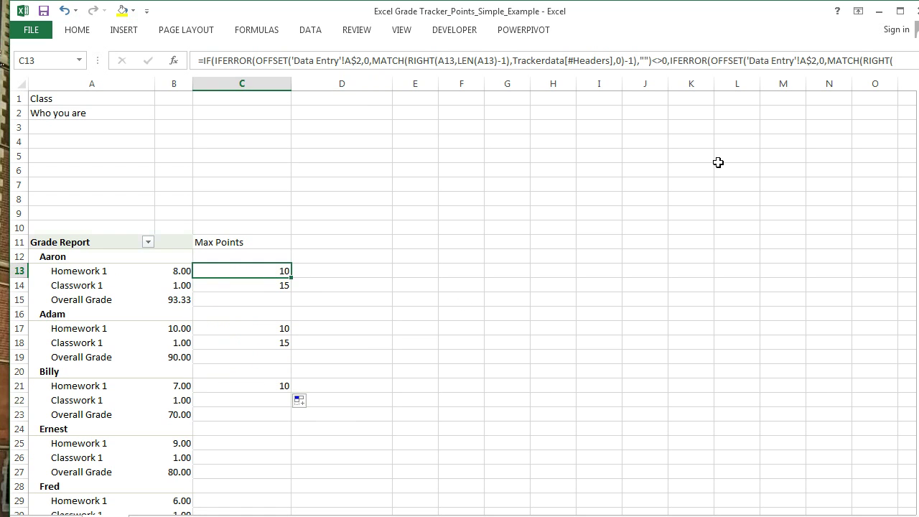
left_click(909, 60)
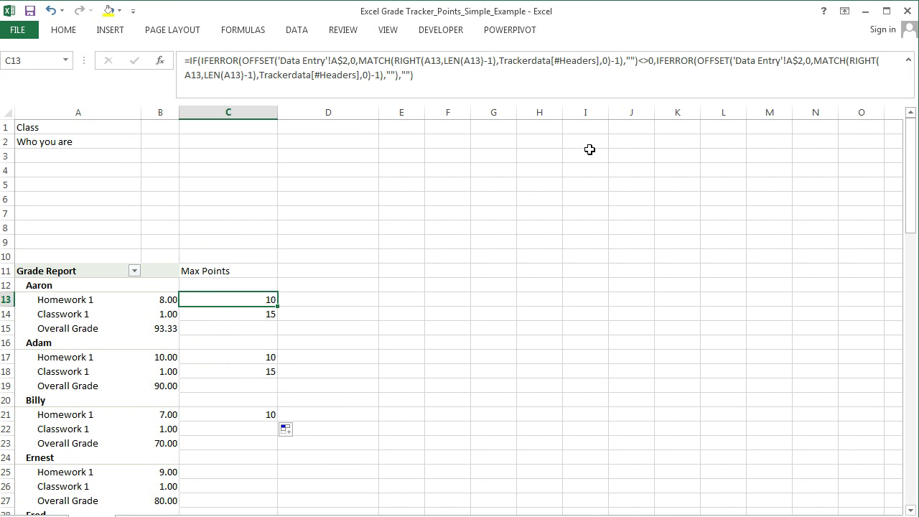
left_click(439, 82)
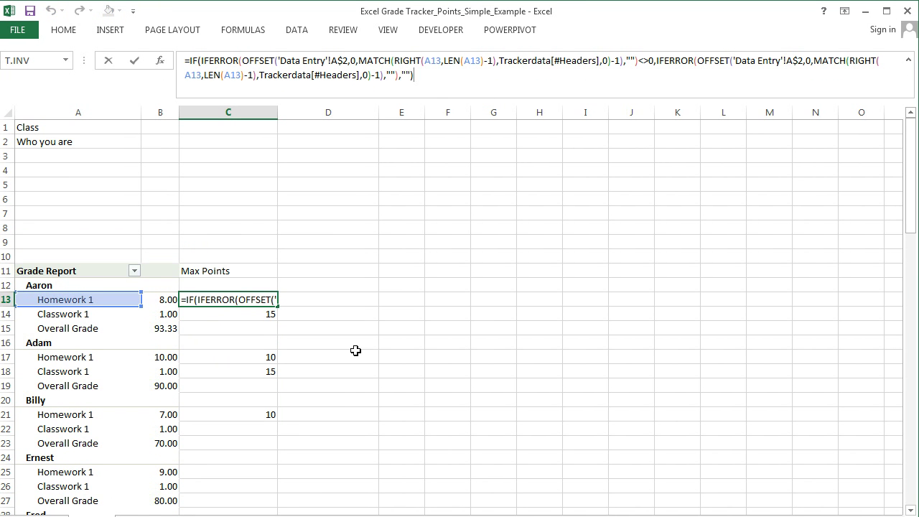